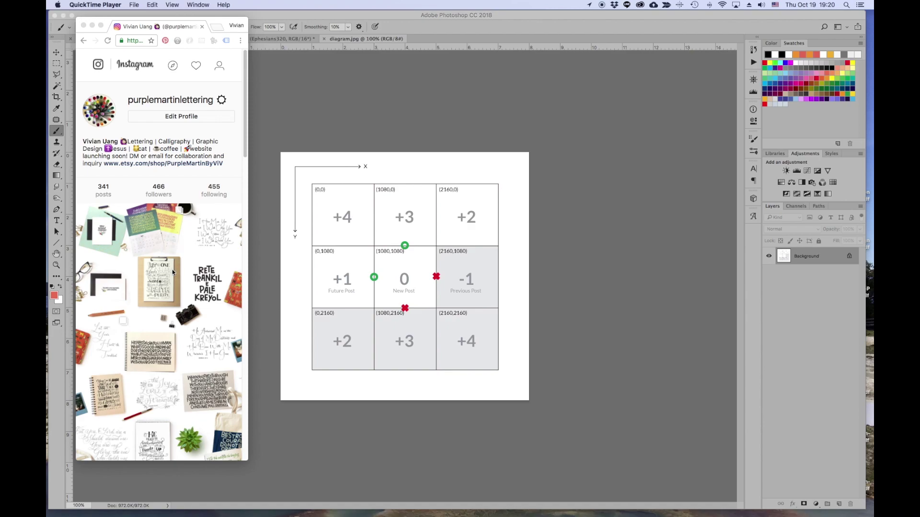
Examine the tiled flat-lay layout across the post grid of the Instagram profile.
{"action": "scroll", "coordinate": [171, 269], "scroll_direction": "down", "scroll_amount": 2}
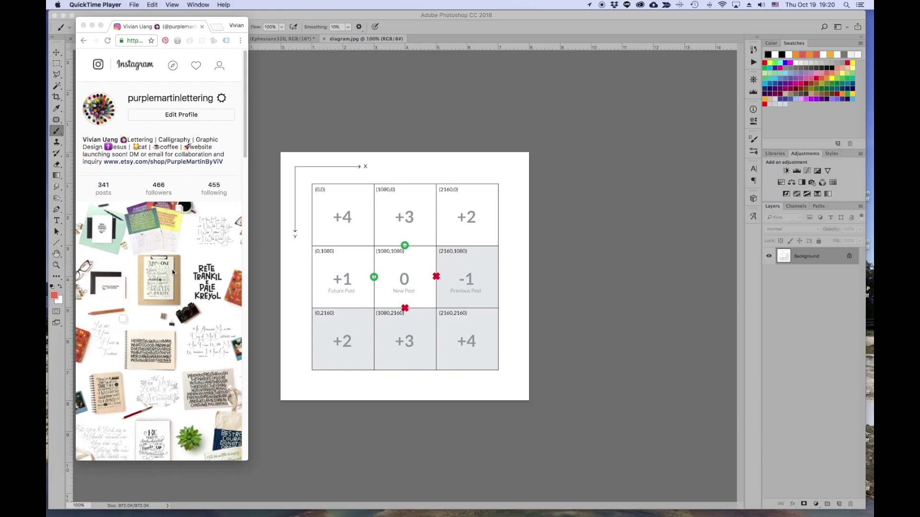
{"action": "scroll", "coordinate": [171, 269], "scroll_direction": "down", "scroll_amount": 3}
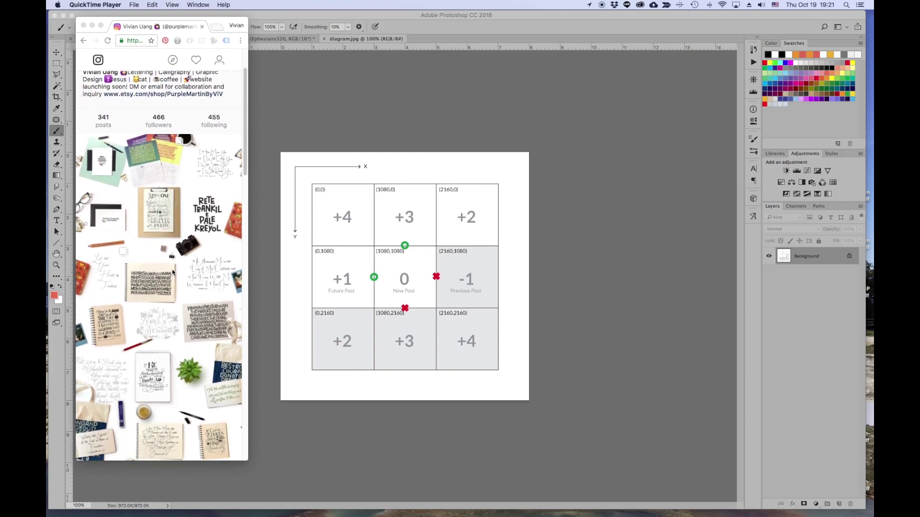
{"action": "scroll", "coordinate": [172, 270], "scroll_direction": "down", "scroll_amount": 1}
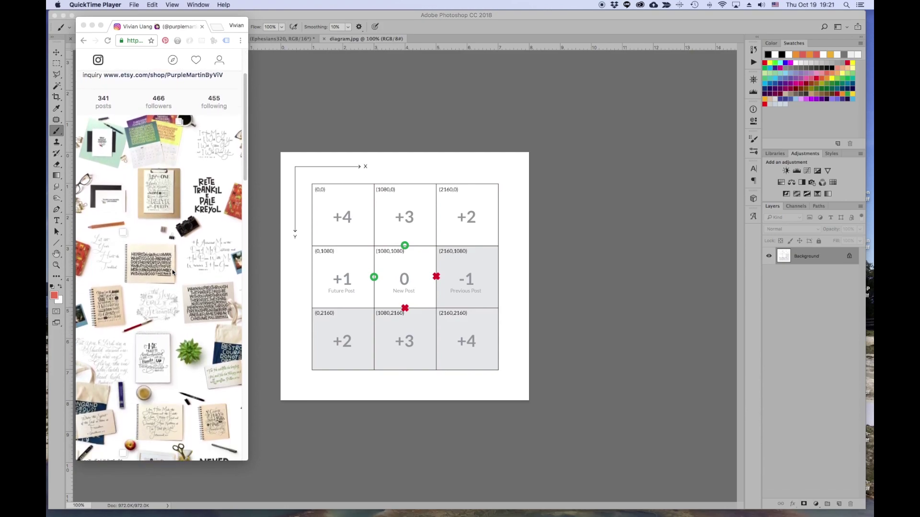
{"action": "scroll", "coordinate": [172, 270], "scroll_direction": "down", "scroll_amount": 1}
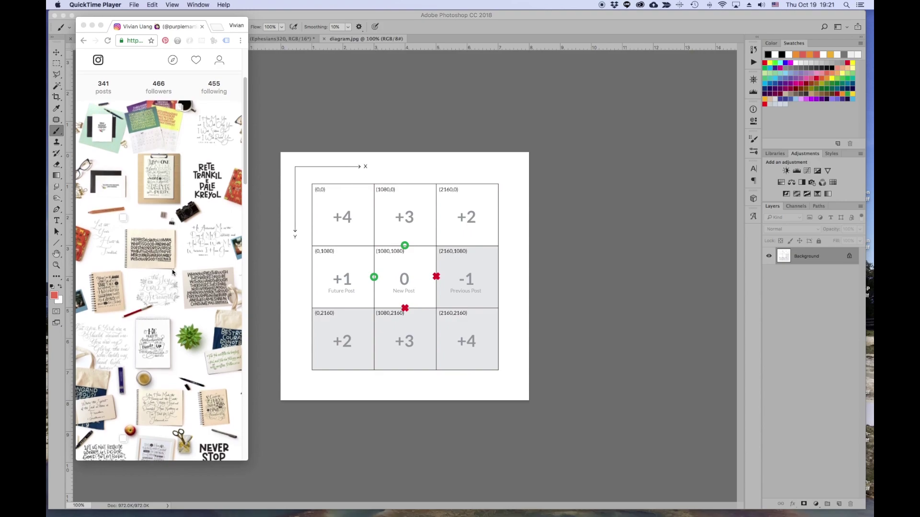
{"action": "scroll", "coordinate": [171, 271], "scroll_direction": "down", "scroll_amount": 1}
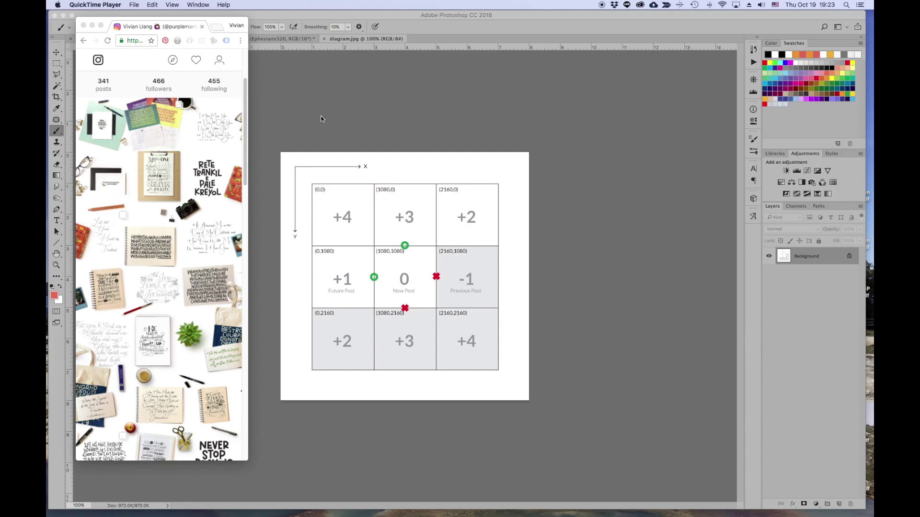
Switch to Photoshop and start a new document with both width and height set to 1080 pixels.
{"action": "left_click", "coordinate": [296, 101]}
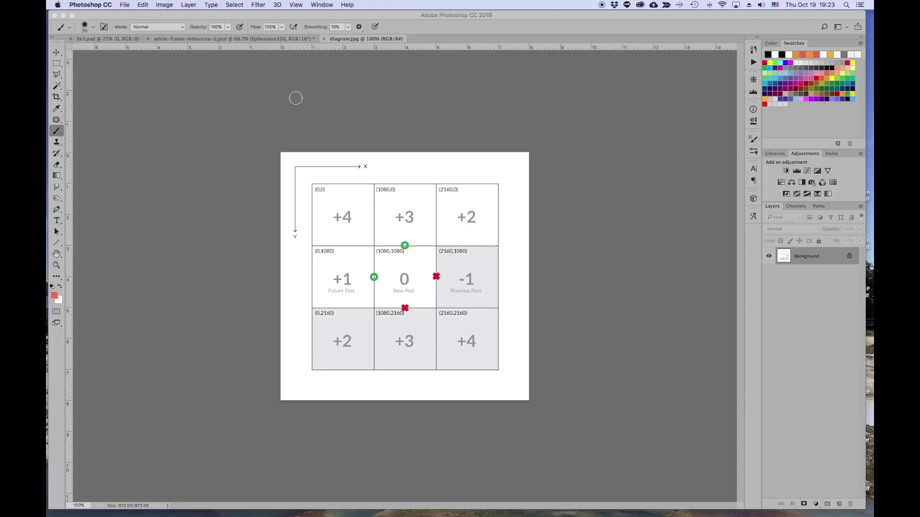
{"action": "left_click", "coordinate": [124, 5]}
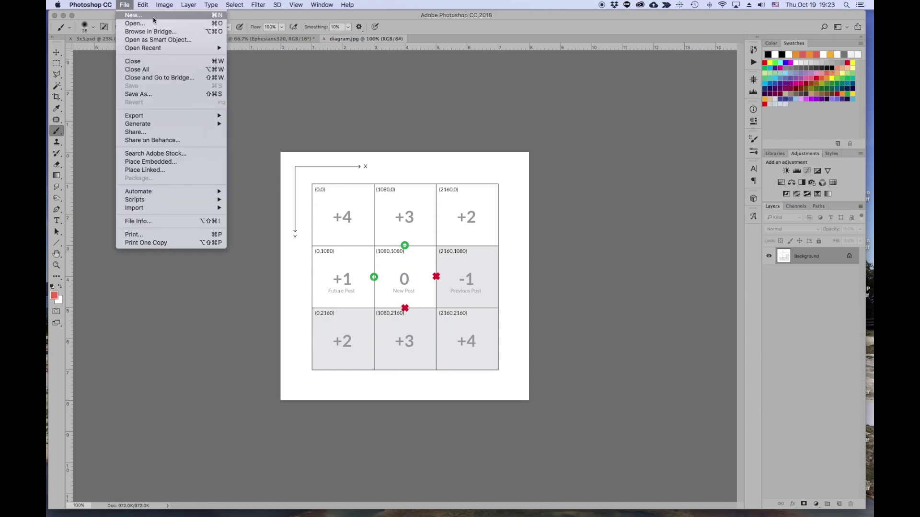
{"action": "left_click", "coordinate": [347, 77]}
{"action": "key", "text": "super+n"}
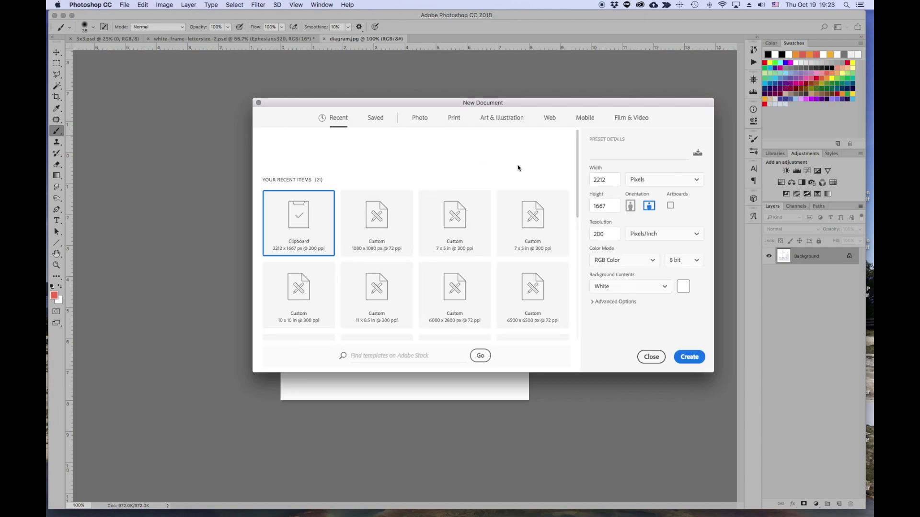
{"action": "double_click", "coordinate": [589, 180]}
{"action": "type", "text": "108"}
{"action": "double_click", "coordinate": [590, 205]}
{"action": "type", "text": "1080"}
{"action": "double_click", "coordinate": [606, 181]}
{"action": "type", "text": "0"}
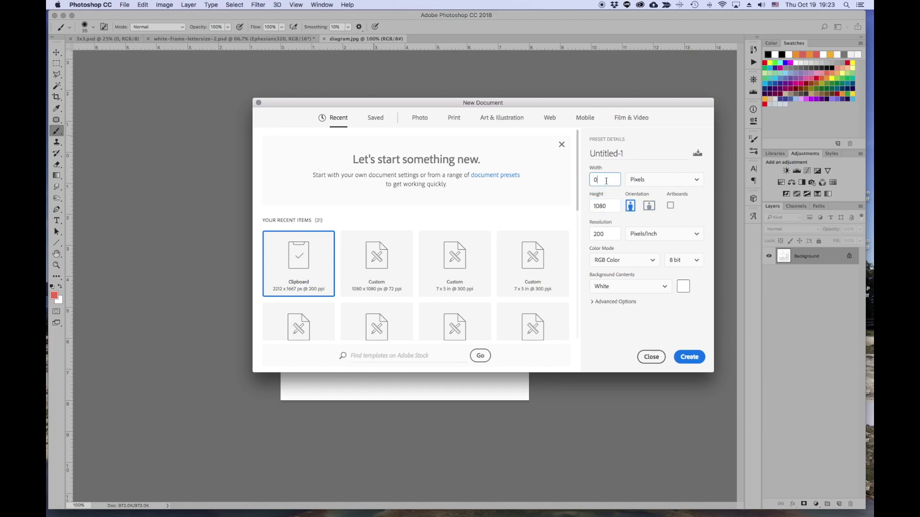
{"action": "double_click", "coordinate": [606, 181]}
{"action": "type", "text": "1080"}
{"action": "double_click", "coordinate": [615, 207]}
{"action": "double_click", "coordinate": [609, 182]}
Create the document at 72 pixels/inch with a white background and artboards enabled.
{"action": "double_click", "coordinate": [611, 234]}
{"action": "type", "text": "72"}
{"action": "left_click", "coordinate": [669, 287]}
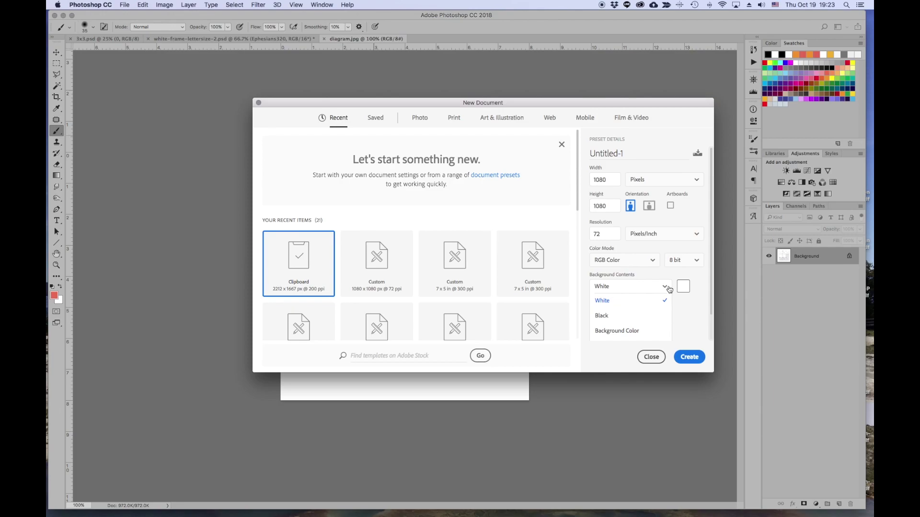
{"action": "left_click", "coordinate": [690, 307]}
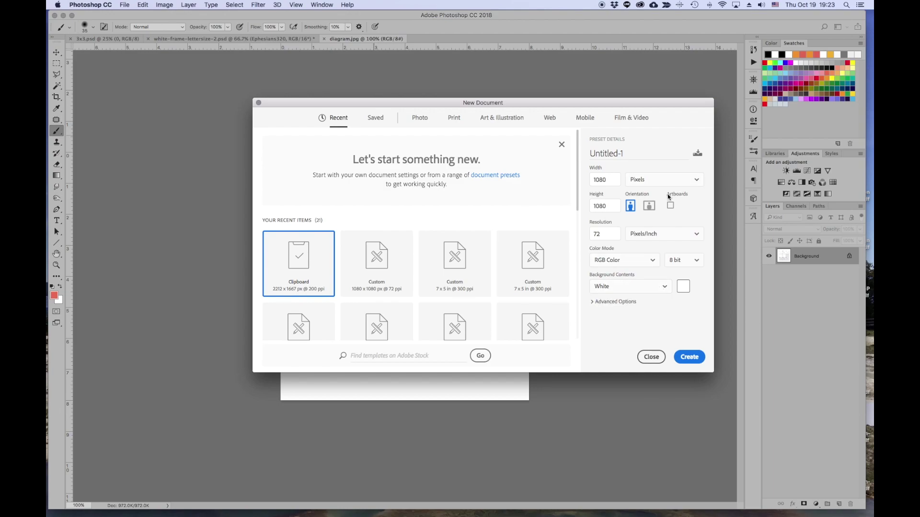
{"action": "left_click", "coordinate": [672, 208]}
{"action": "left_click", "coordinate": [689, 357]}
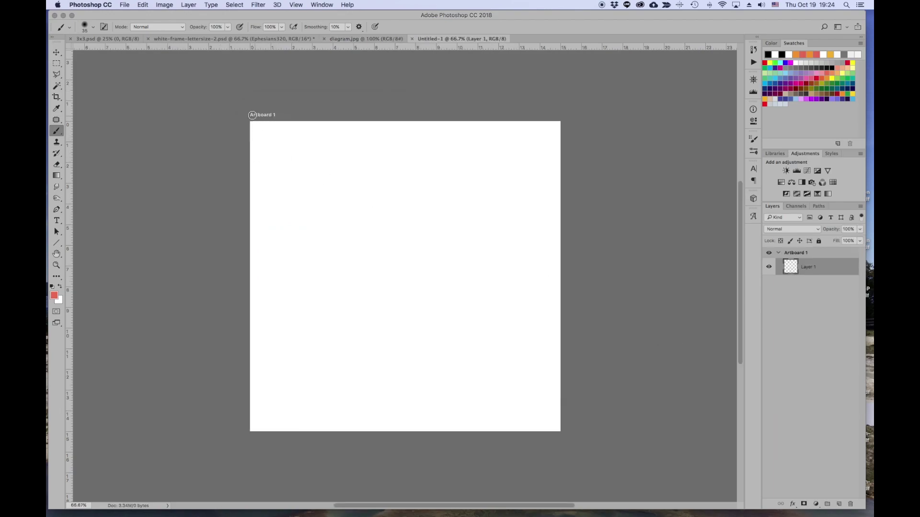
Add two more artboards of the same size to the right of Artboard 1, forming a row of three.
{"action": "left_click", "coordinate": [57, 54]}
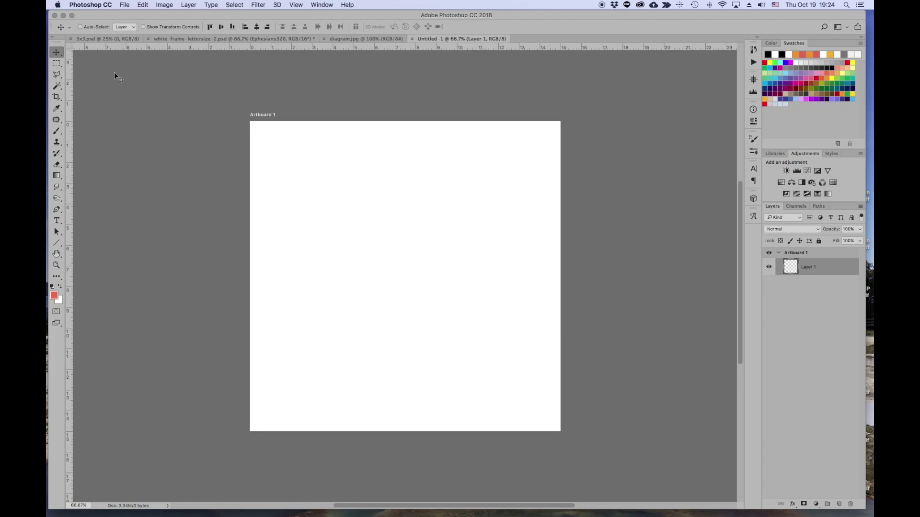
{"action": "left_click", "coordinate": [268, 117]}
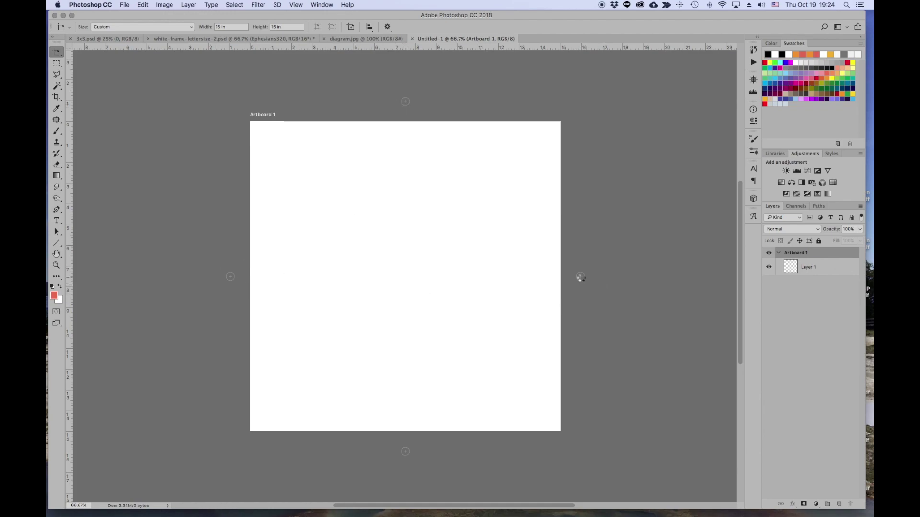
{"action": "left_click", "coordinate": [580, 277]}
{"action": "left_click", "coordinate": [580, 277]}
Add a second row of three artboards, starting below Artboard 3 and continuing leftward.
{"action": "key", "text": "super+minus"}
{"action": "key", "text": "super+minus"}
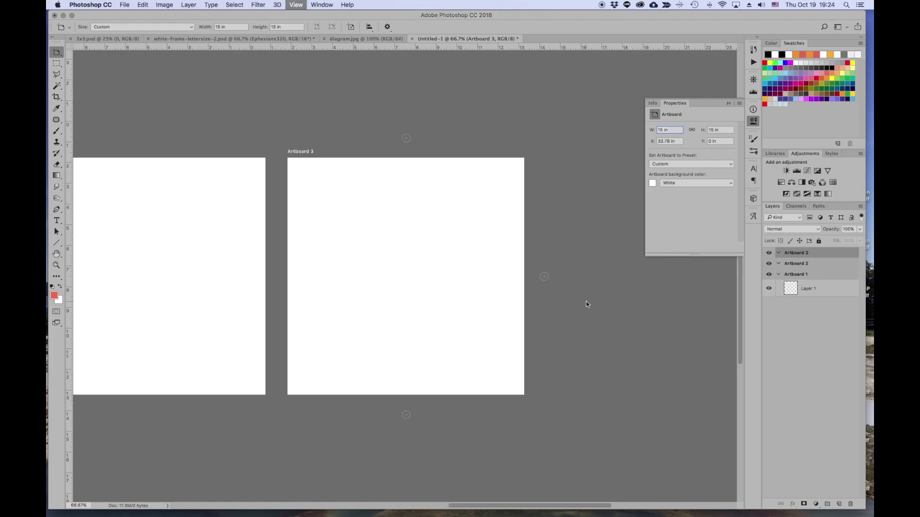
{"action": "scroll", "coordinate": [534, 294], "scroll_direction": "left", "scroll_amount": 2}
{"action": "scroll", "coordinate": [527, 303], "scroll_direction": "left", "scroll_amount": 5}
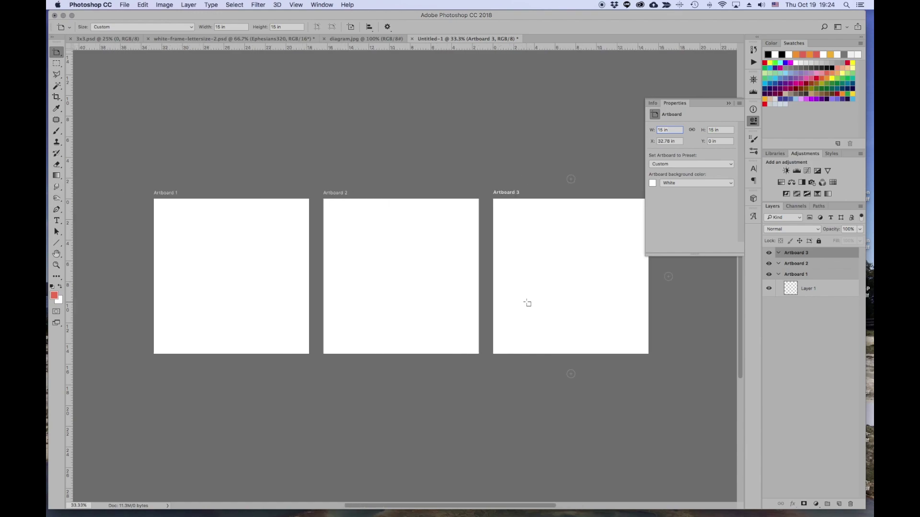
{"action": "scroll", "coordinate": [526, 305], "scroll_direction": "down", "scroll_amount": 2}
{"action": "scroll", "coordinate": [526, 304], "scroll_direction": "down", "scroll_amount": 2}
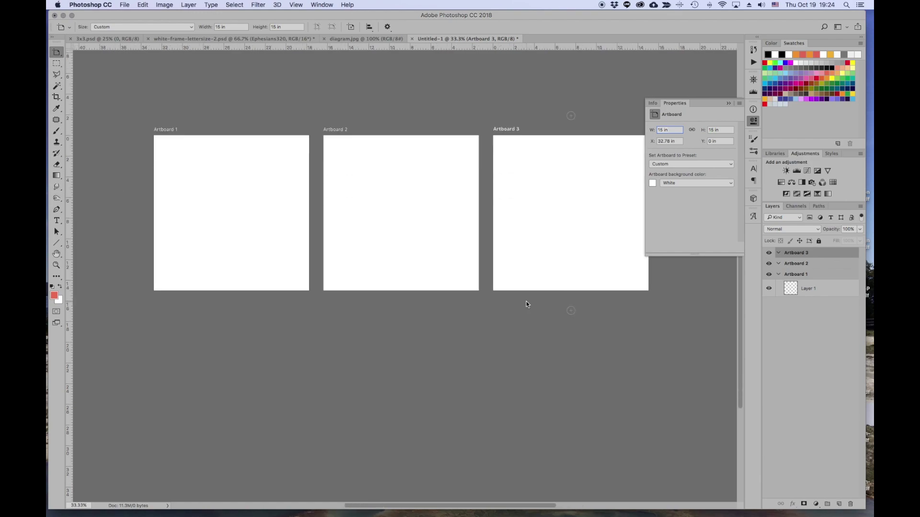
{"action": "left_click", "coordinate": [571, 312]}
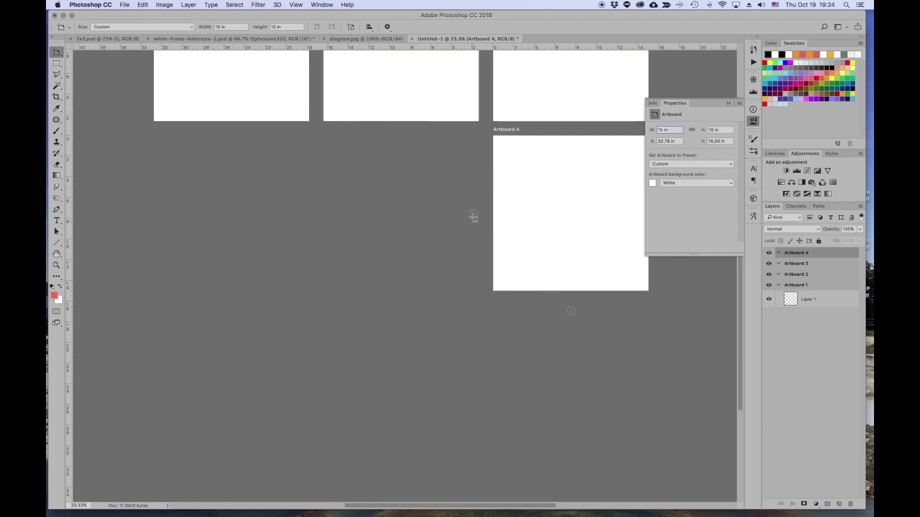
{"action": "left_click", "coordinate": [474, 214]}
{"action": "left_click", "coordinate": [474, 214]}
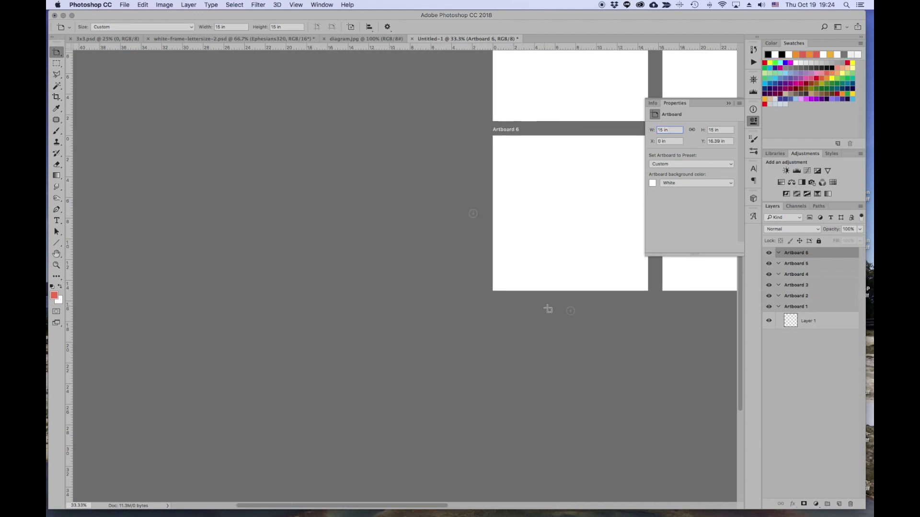
Complete the 3x3 grid with a third row of artboards, starting below Artboard 6 and continuing rightward, and deselect everything.
{"action": "left_click", "coordinate": [570, 311]}
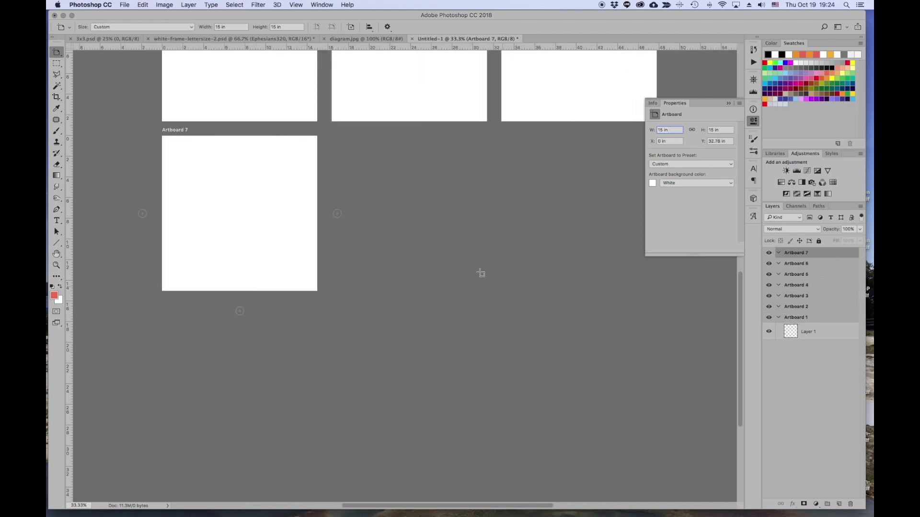
{"action": "left_click", "coordinate": [338, 214]}
{"action": "left_click", "coordinate": [337, 214]}
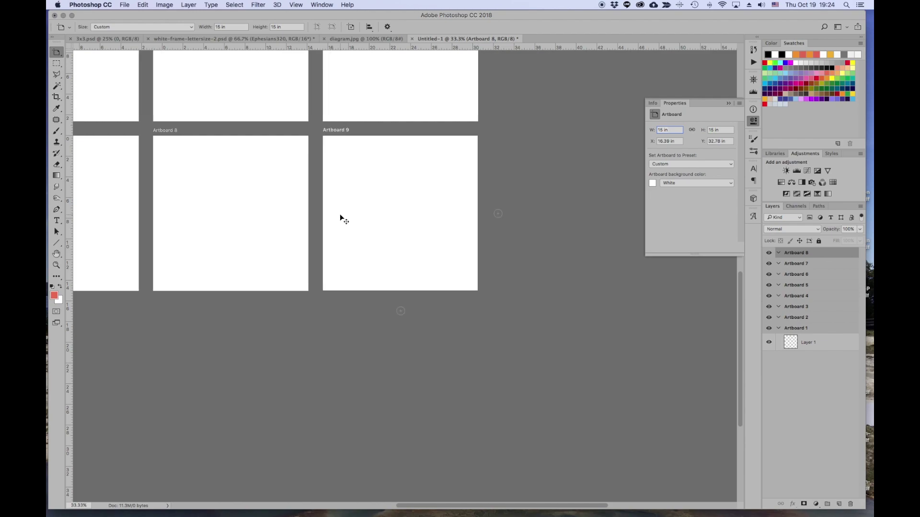
{"action": "key", "text": "super+minus"}
{"action": "key", "text": "super+minus"}
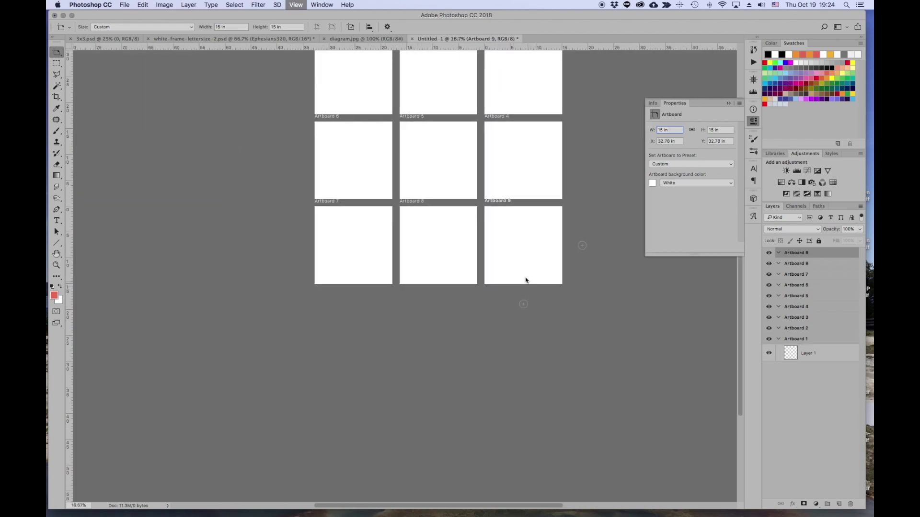
{"action": "left_click", "coordinate": [791, 405]}
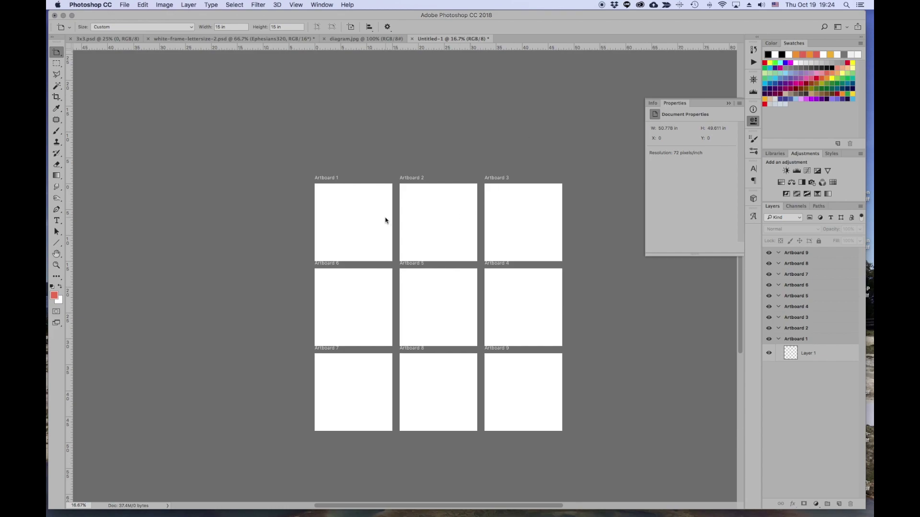
Switch to Chrome to compare the Instagram grid, return to Photoshop and check the properties of Artboards 1 and 2.
{"action": "key", "text": "super+Tab"}
{"action": "key", "text": "super+Tab"}
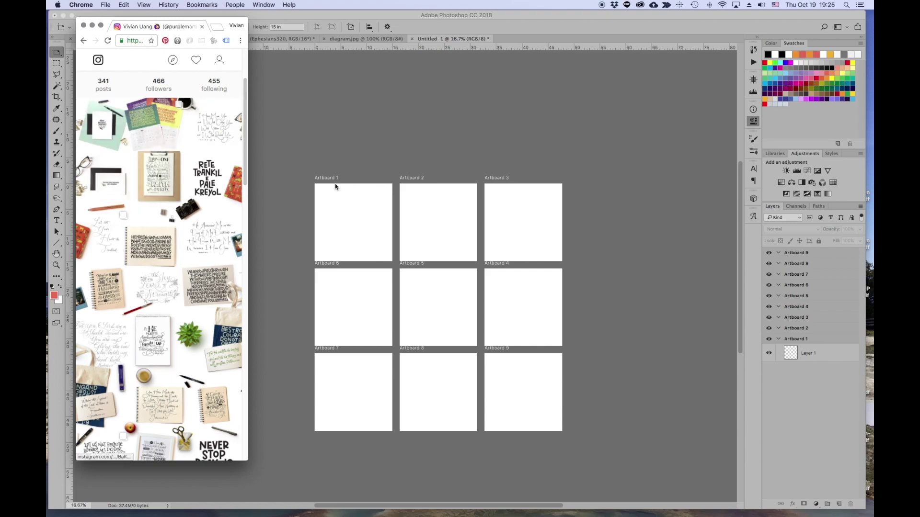
{"action": "left_click", "coordinate": [390, 183]}
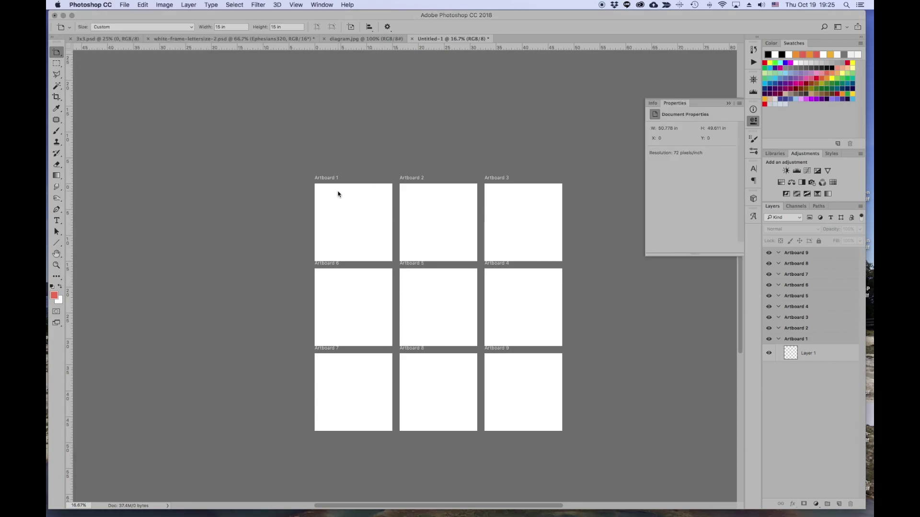
{"action": "left_click", "coordinate": [321, 180]}
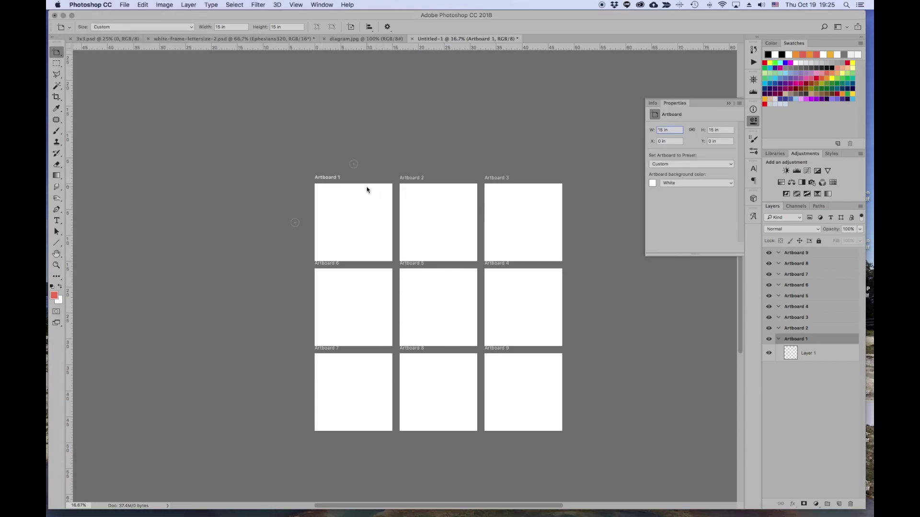
{"action": "left_click", "coordinate": [408, 180]}
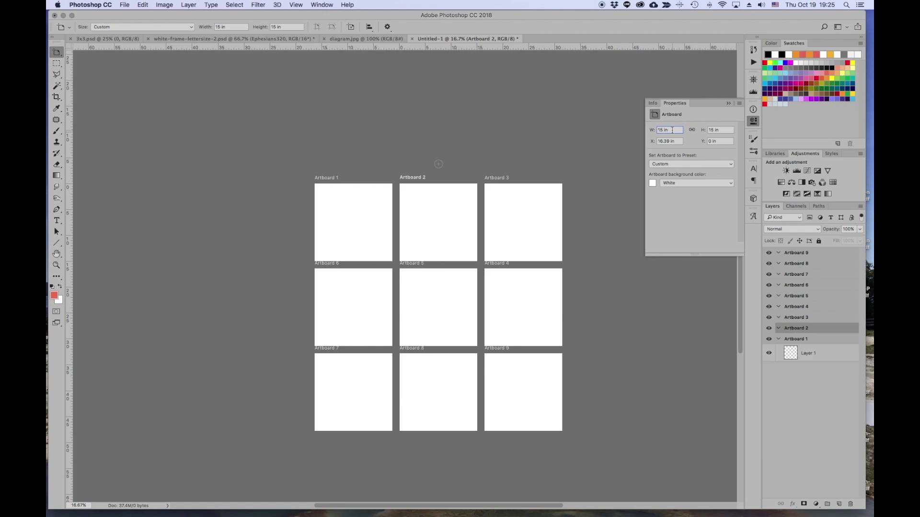
{"action": "left_click", "coordinate": [326, 178]}
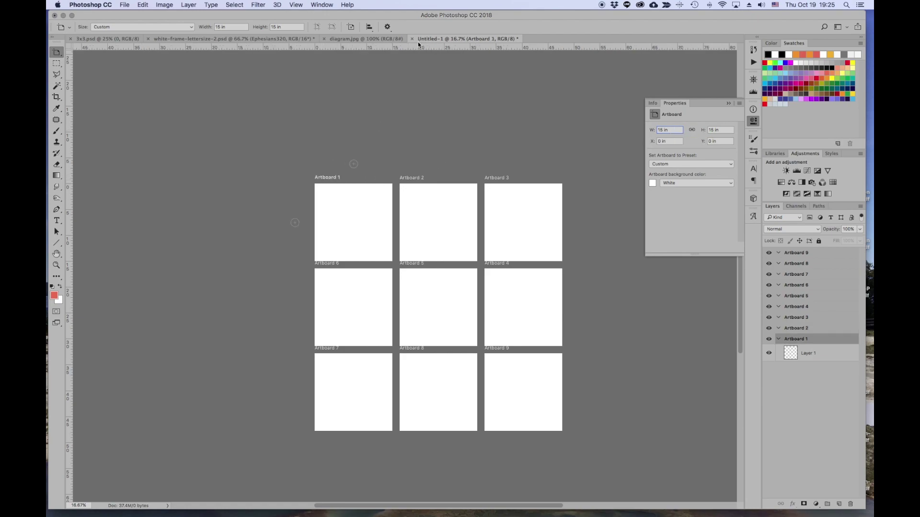
Change the document's ruler units from inches to pixels.
{"action": "right_click", "coordinate": [409, 49]}
{"action": "left_click", "coordinate": [406, 85]}
{"action": "key", "text": "super+r"}
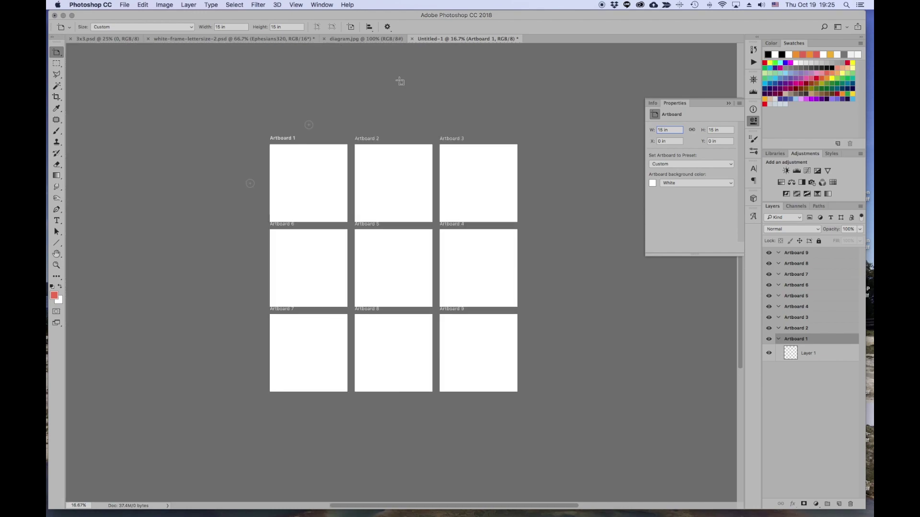
{"action": "key", "text": "super+r"}
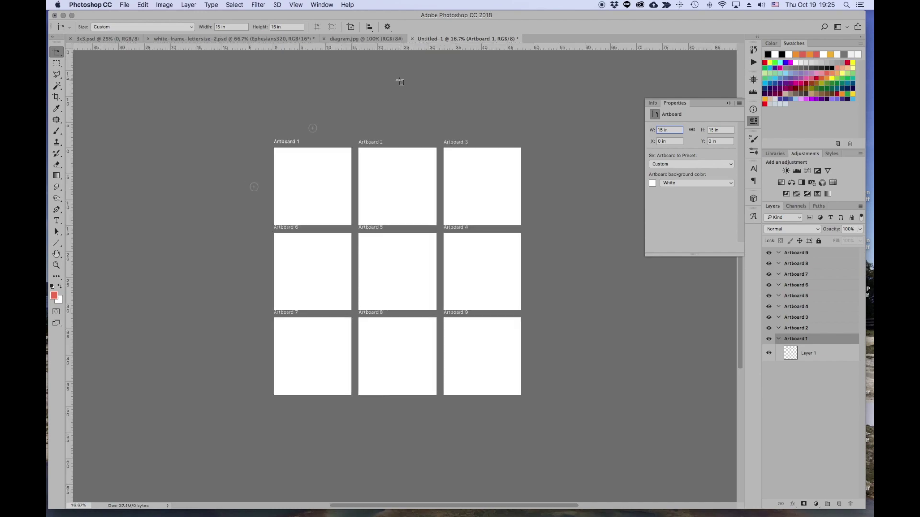
{"action": "right_click", "coordinate": [393, 46]}
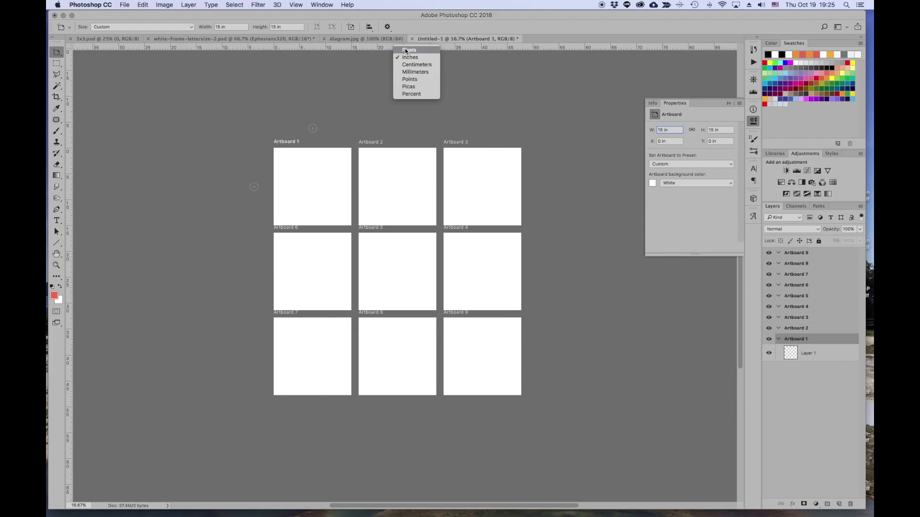
{"action": "left_click", "coordinate": [407, 51]}
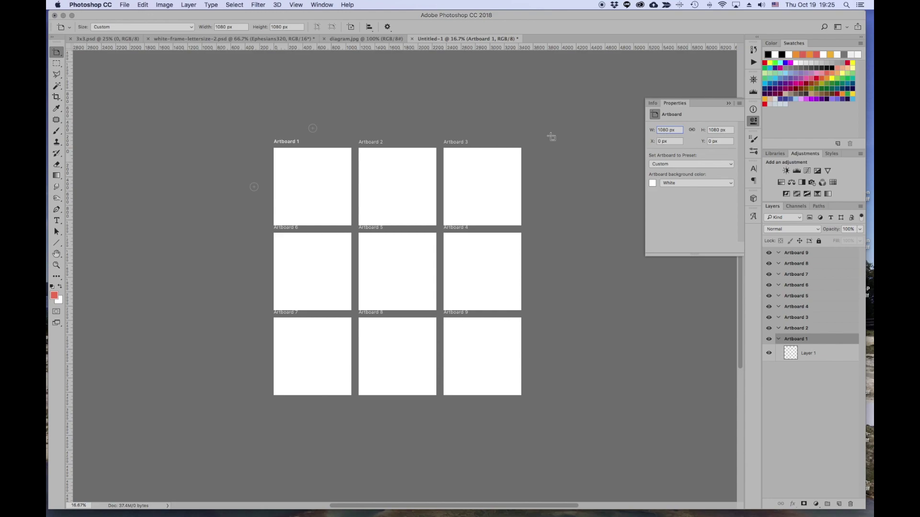
Set Artboard 2's X position to 1080 px so it sits directly against Artboard 1.
{"action": "left_click", "coordinate": [364, 144]}
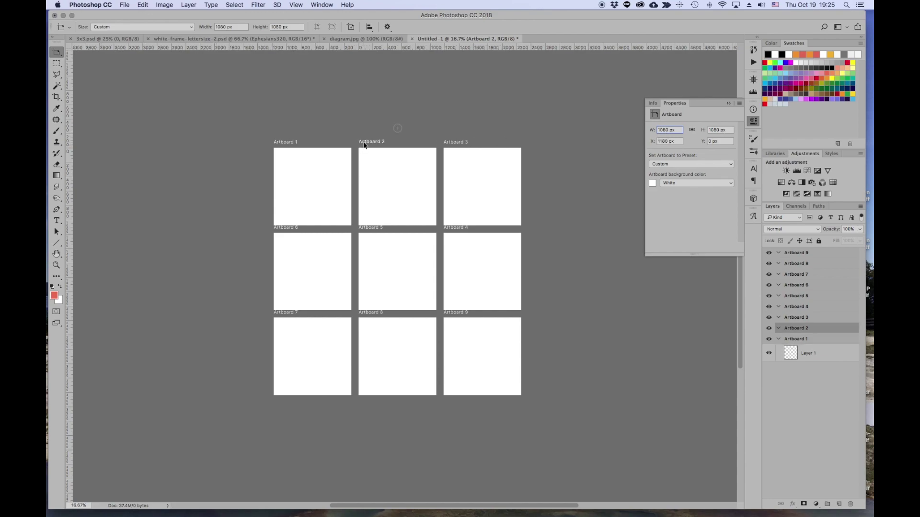
{"action": "left_click", "coordinate": [674, 141]}
{"action": "type", "text": "1080"}
{"action": "key", "text": "Return"}
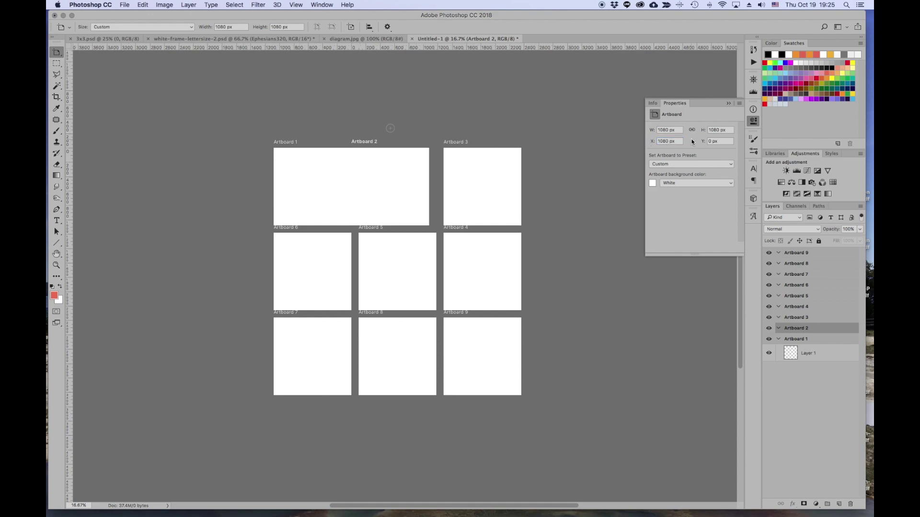
Set Artboard 3's X position to 2160 px so it sits directly against Artboard 2.
{"action": "left_click", "coordinate": [463, 143]}
{"action": "left_click", "coordinate": [678, 141]}
{"action": "type", "text": "2160"}
{"action": "key", "text": "Return"}
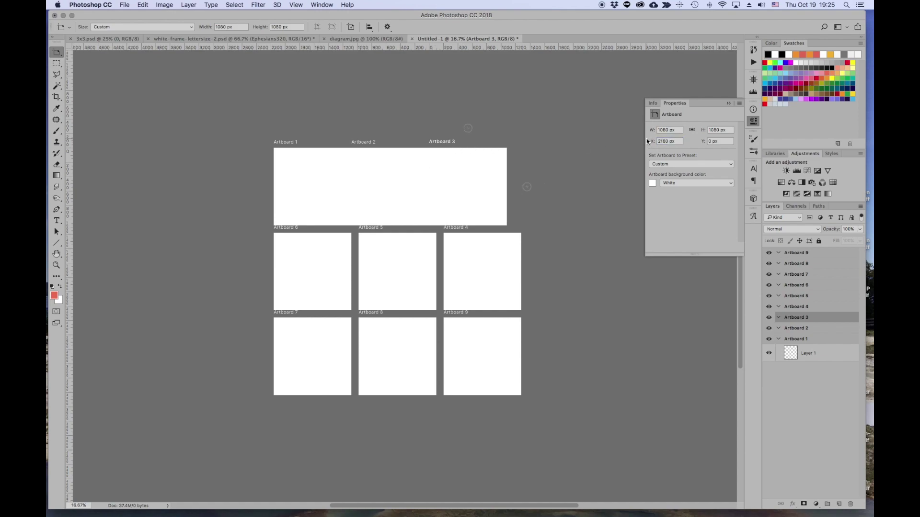
Set Artboard 6's Y position to 1080 px so it sits directly below Artboard 1.
{"action": "left_click", "coordinate": [287, 228]}
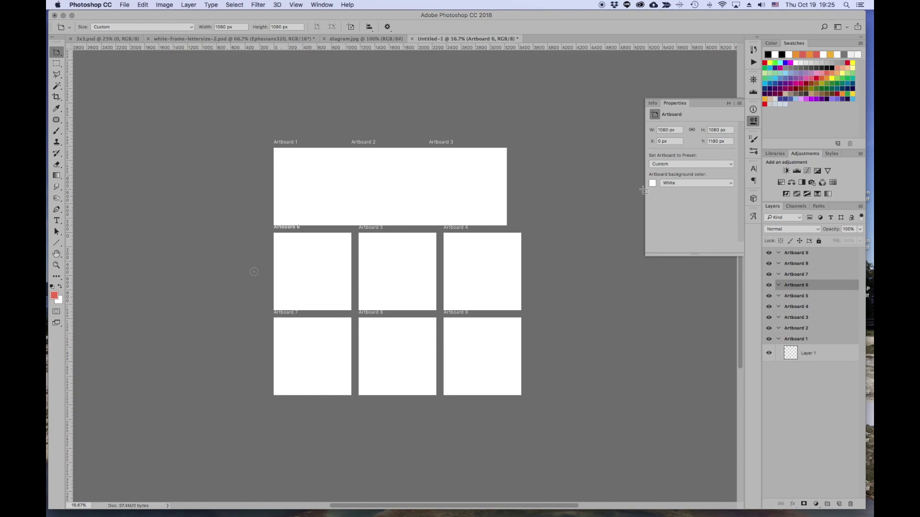
{"action": "left_click", "coordinate": [728, 140]}
{"action": "type", "text": "1080"}
{"action": "key", "text": "Return"}
Move Artboard 5 to X 1080 px and Y 1080 px, directly beside Artboard 6.
{"action": "left_click", "coordinate": [369, 229]}
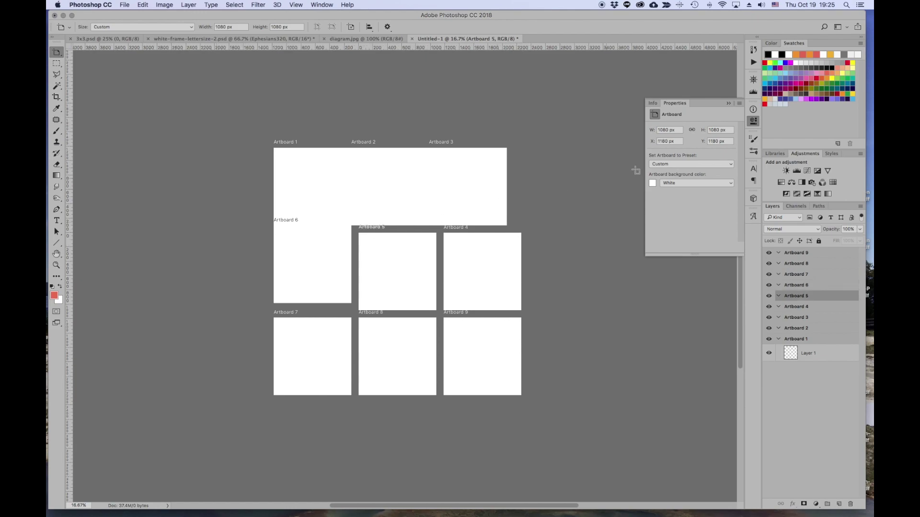
{"action": "left_click", "coordinate": [670, 141]}
{"action": "type", "text": "1080"}
{"action": "key", "text": "Tab"}
{"action": "type", "text": "10"}
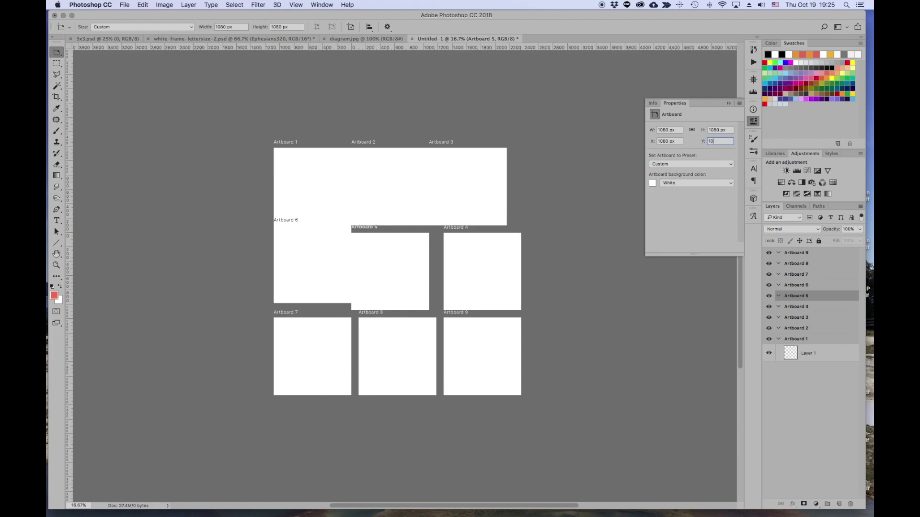
{"action": "type", "text": "80"}
{"action": "key", "text": "Return"}
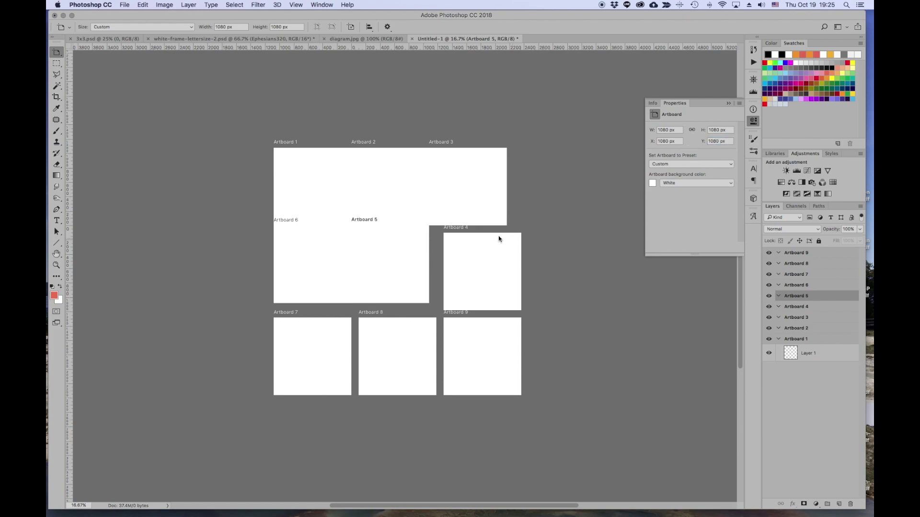
Move Artboard 4 to X 2160 px and Y 1080 px, closing the end of the middle row.
{"action": "left_click", "coordinate": [455, 227]}
{"action": "left_click", "coordinate": [677, 141]}
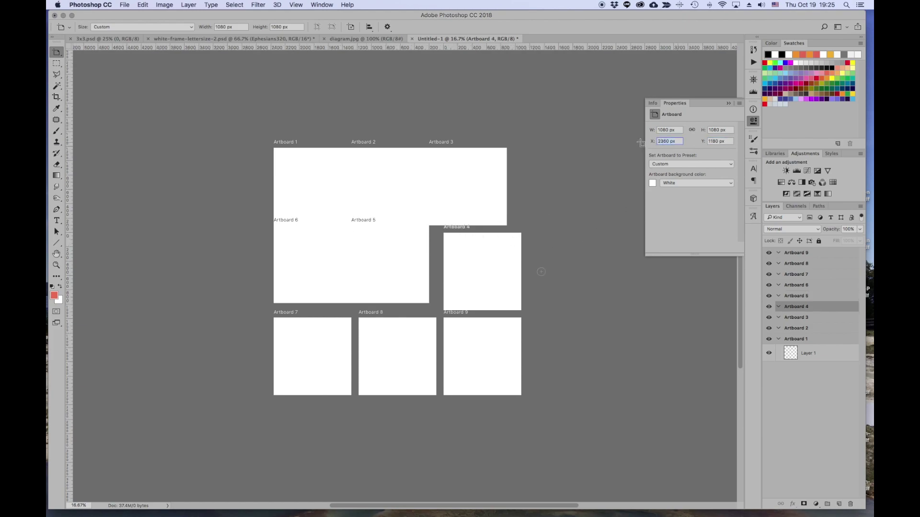
{"action": "type", "text": "2160"}
{"action": "left_click", "coordinate": [728, 141]}
{"action": "type", "text": "1080"}
{"action": "key", "text": "Return"}
Set Artboard 7's Y position to 2160 px so it sits directly below Artboard 6.
{"action": "left_click", "coordinate": [282, 312]}
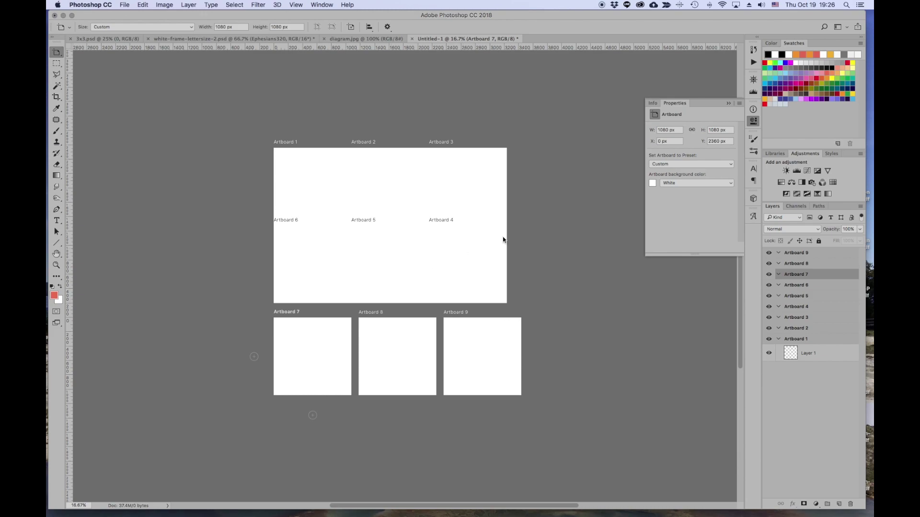
{"action": "left_click", "coordinate": [728, 141]}
{"action": "type", "text": "2160"}
{"action": "key", "text": "Return"}
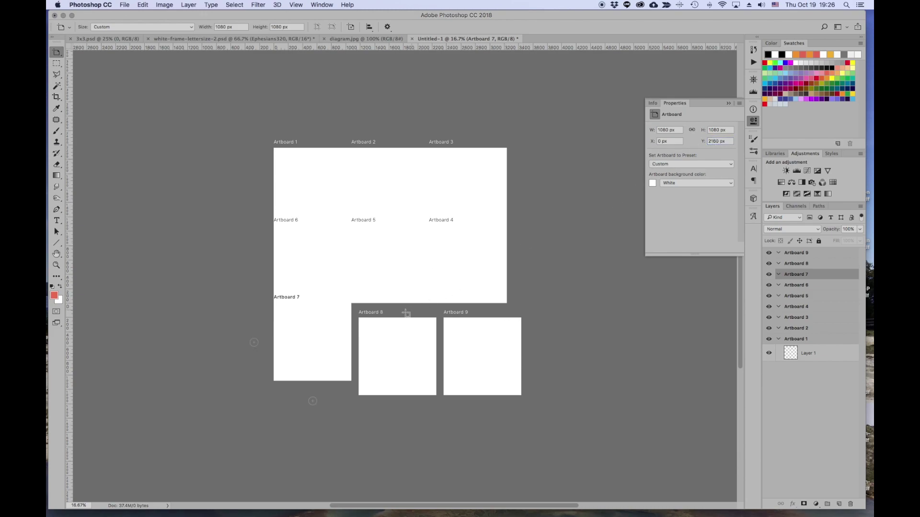
Move Artboard 8 to X 1080 px and Y 2160 px, directly beside Artboard 7.
{"action": "left_click", "coordinate": [372, 312]}
{"action": "left_click", "coordinate": [671, 141]}
{"action": "type", "text": "1080"}
{"action": "key", "text": "Tab"}
{"action": "type", "text": "21"}
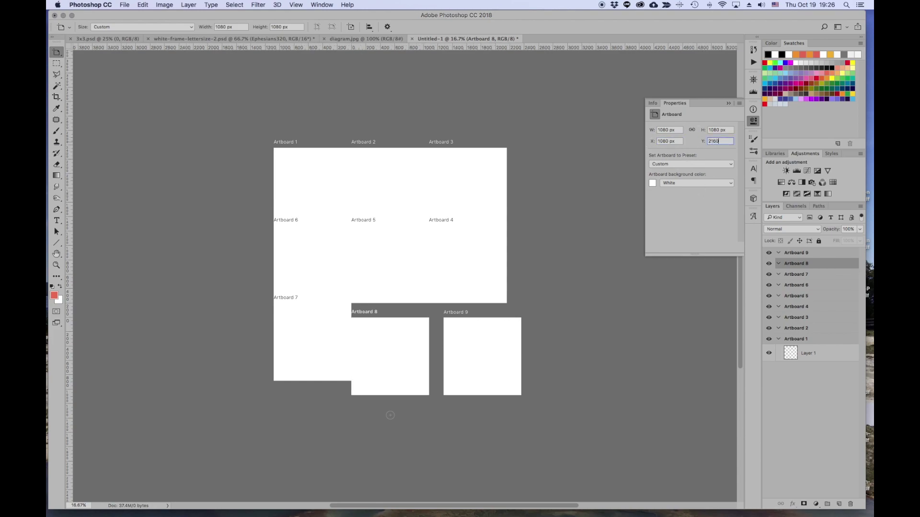
{"action": "type", "text": "60"}
{"action": "key", "text": "Return"}
Move Artboard 9 to X 2160 px and Y 2160 px to complete the 3x3 grid.
{"action": "left_click", "coordinate": [464, 312]}
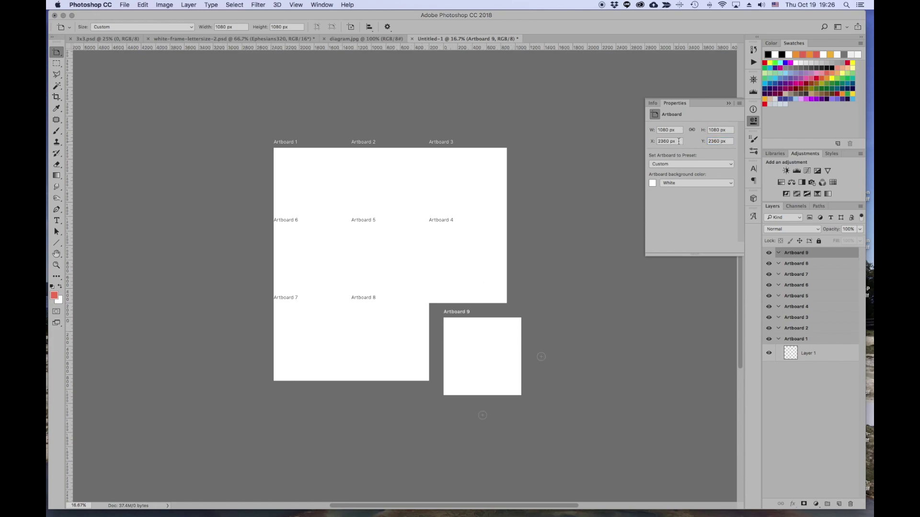
{"action": "type", "text": "2160"}
{"action": "key", "text": "Return"}
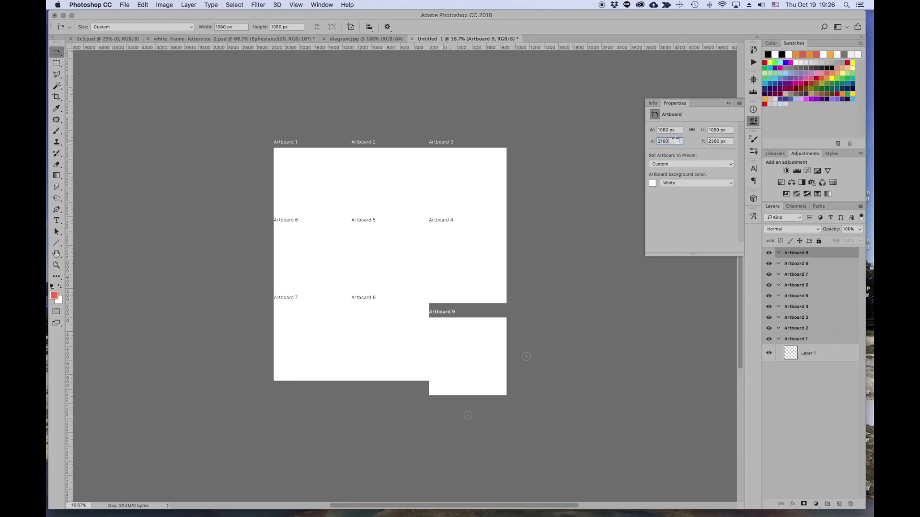
{"action": "left_click", "coordinate": [726, 142]}
{"action": "type", "text": "2160"}
{"action": "key", "text": "Return"}
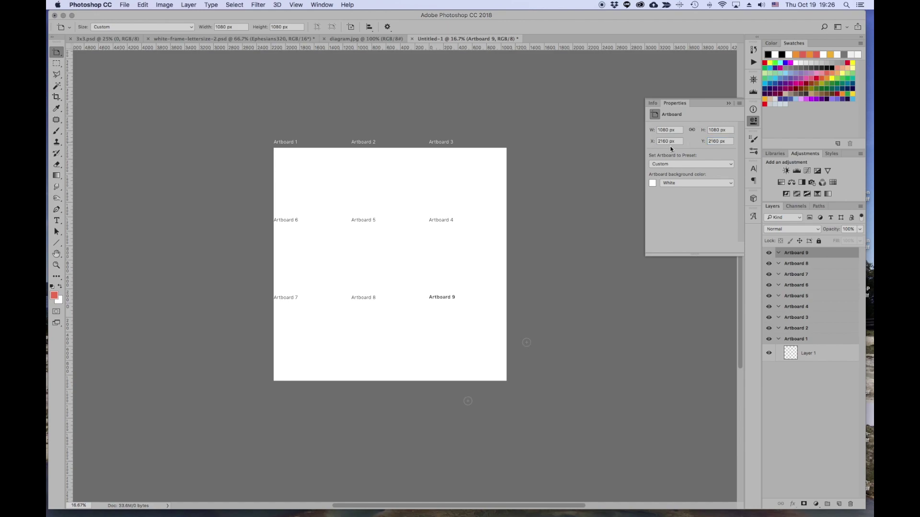
Compare the artboard grid in Untitled-1 with the post positions and coordinates in diagram.jpg.
{"action": "left_click", "coordinate": [340, 39]}
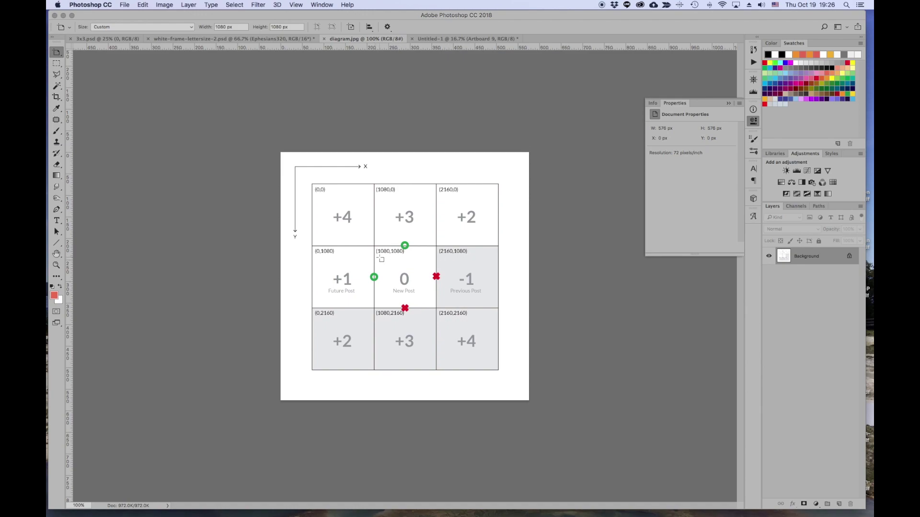
{"action": "left_click", "coordinate": [436, 39]}
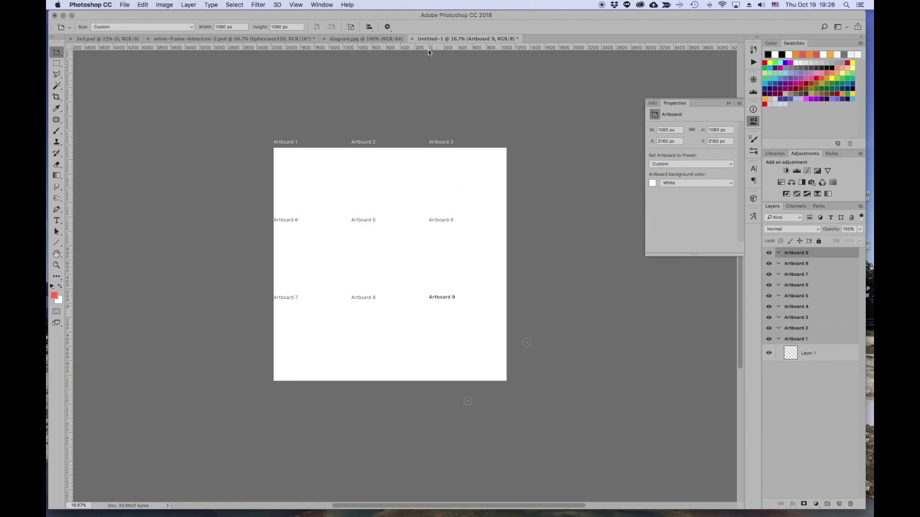
{"action": "left_click", "coordinate": [367, 39]}
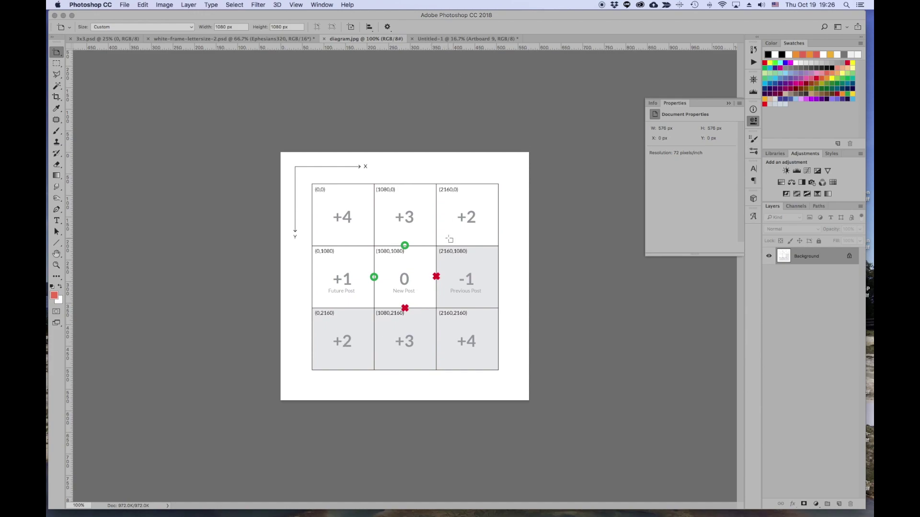
{"action": "left_click", "coordinate": [435, 39]}
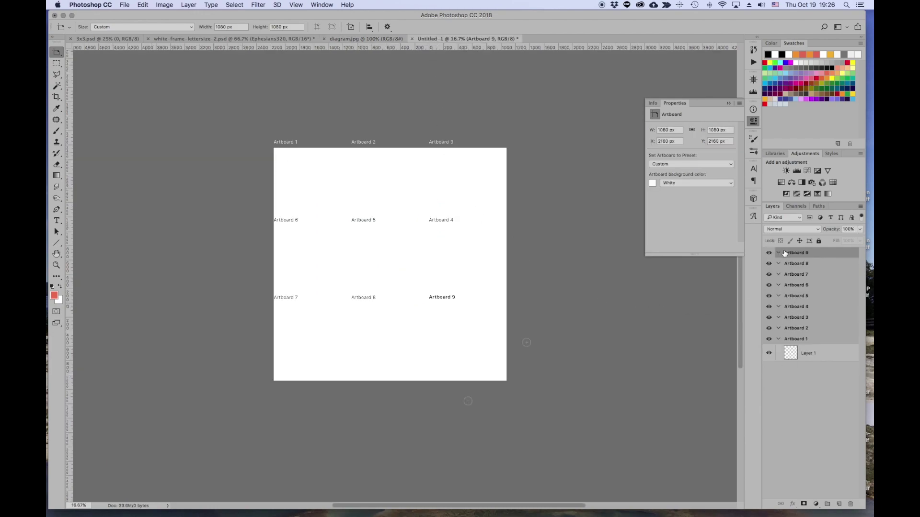
Rename the artboards by feed position from +4 through 0 to -4, with Artboard 9 as -4, and order their layers accordingly.
{"action": "left_click", "coordinate": [769, 252]}
{"action": "left_click", "coordinate": [769, 253]}
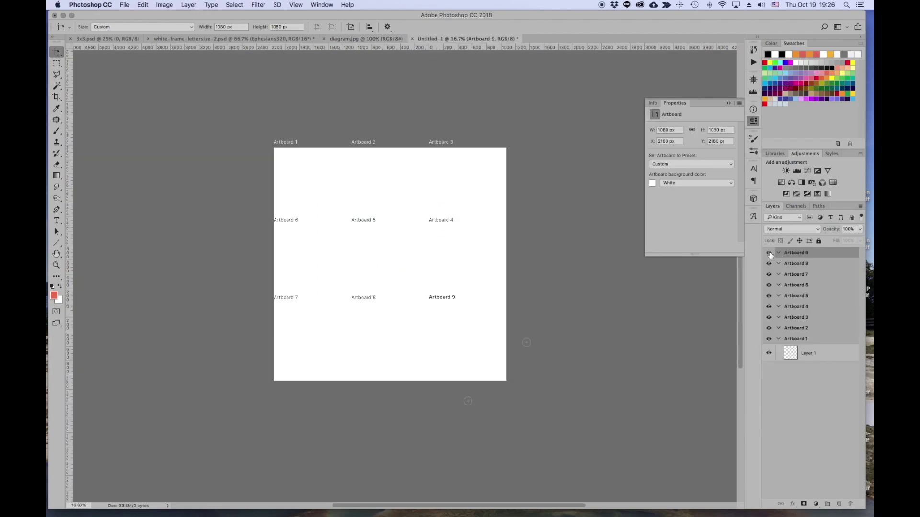
{"action": "double_click", "coordinate": [797, 252]}
{"action": "type", "text": "-4"}
{"action": "left_click_drag", "start_coordinate": [797, 334], "coordinate": [800, 329]}
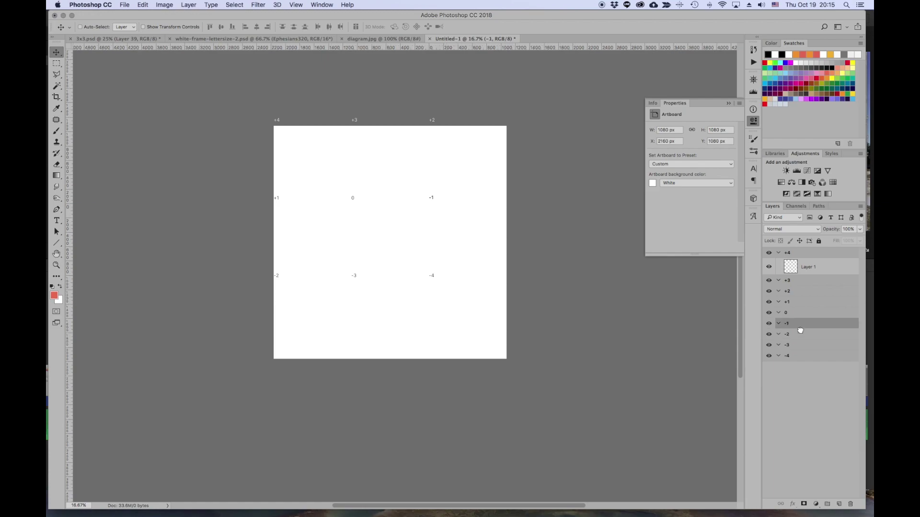
{"action": "left_click", "coordinate": [799, 388]}
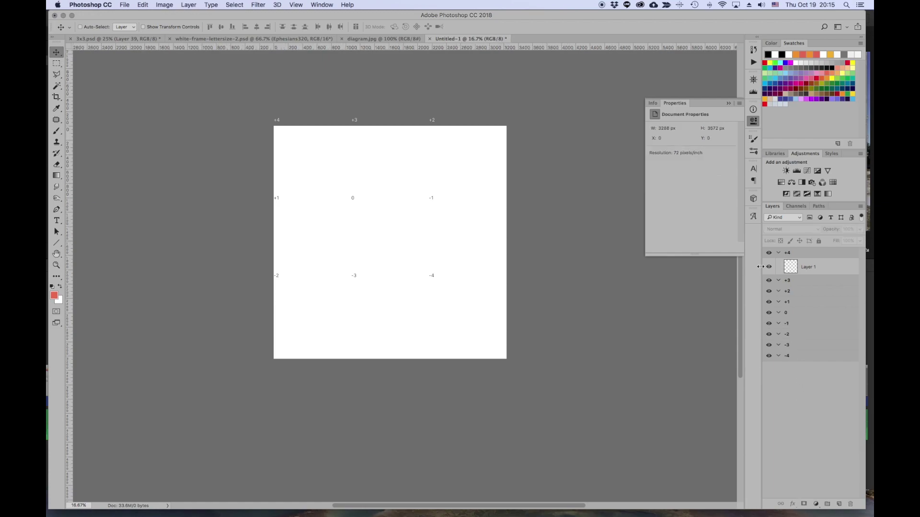
Select artboard +3 and add a vertical guide at 1080 px.
{"action": "left_click", "coordinate": [355, 123]}
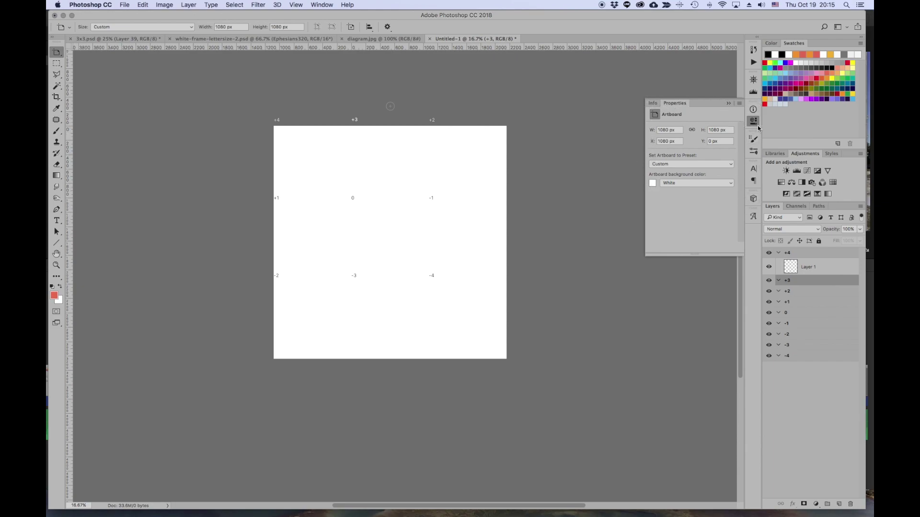
{"action": "left_click", "coordinate": [314, 8]}
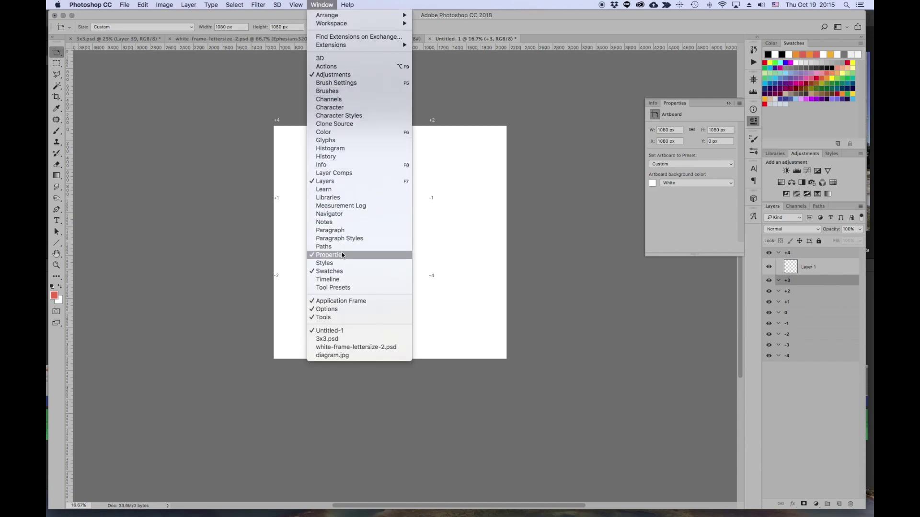
{"action": "left_click", "coordinate": [321, 7]}
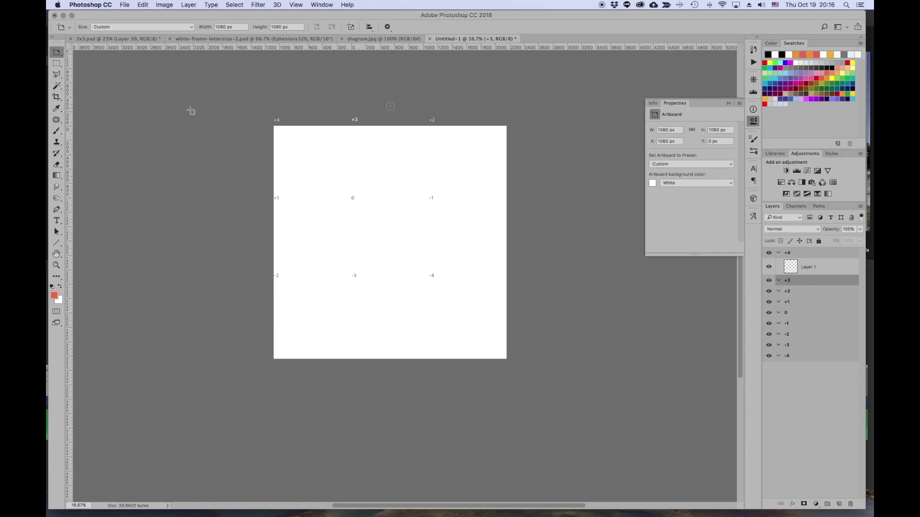
{"action": "left_click", "coordinate": [297, 6]}
{"action": "key", "text": "Escape"}
{"action": "left_click", "coordinate": [297, 5]}
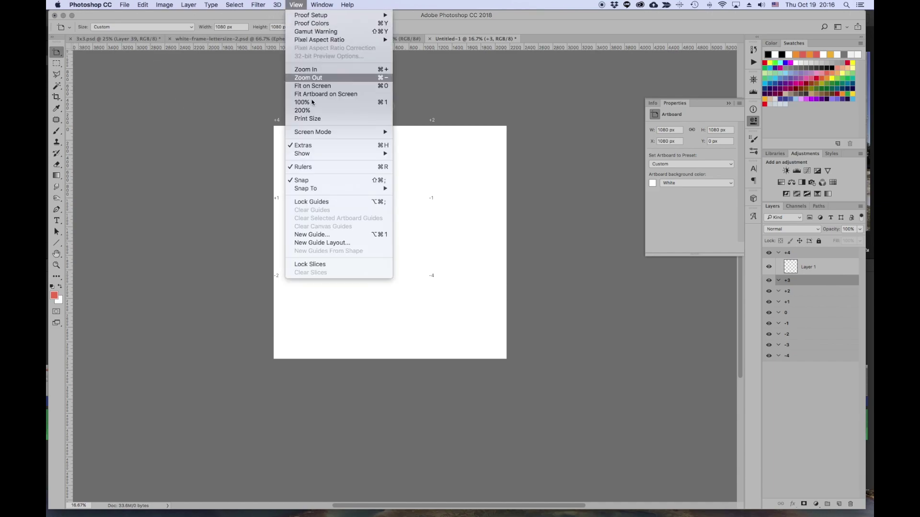
{"action": "left_click", "coordinate": [319, 235]}
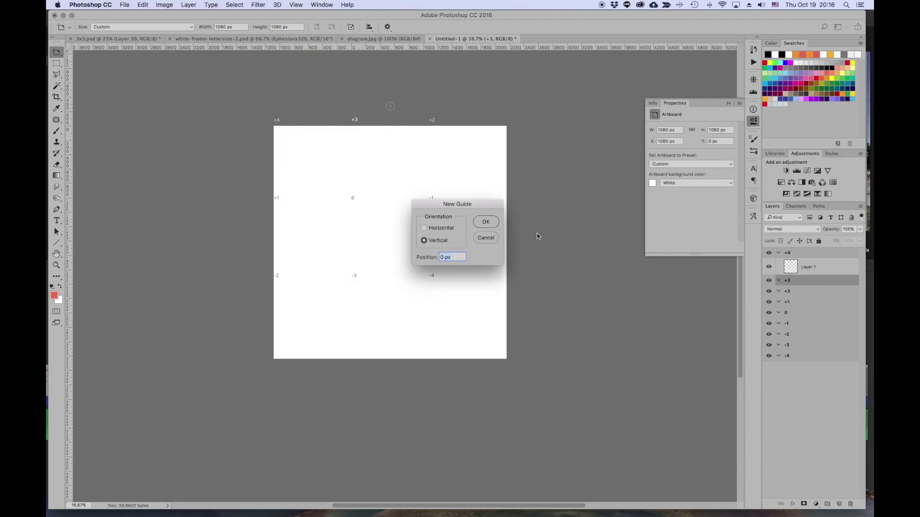
{"action": "type", "text": "1080"}
{"action": "key", "text": "Return"}
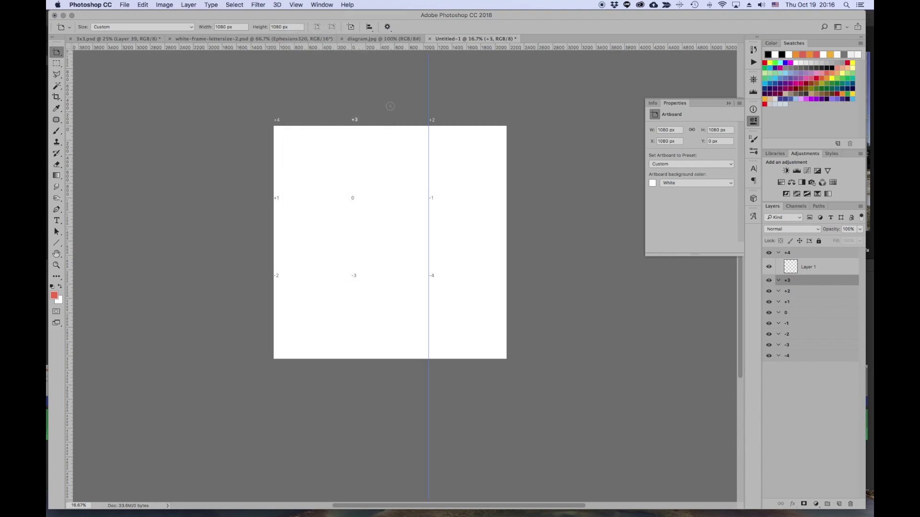
Add a horizontal guide at 1080 px to artboard +3 and switch to the Move tool.
{"action": "key", "text": "super+alt+semicolon"}
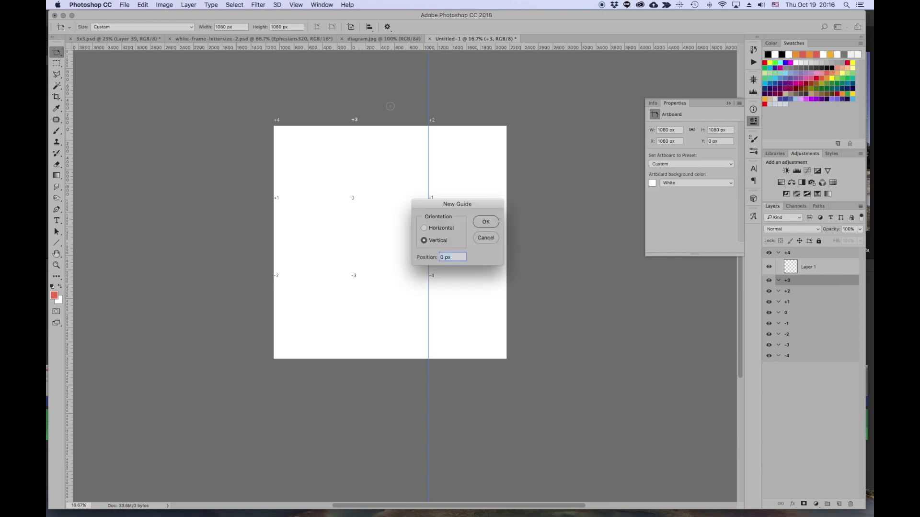
{"action": "left_click", "coordinate": [423, 228]}
{"action": "type", "text": "1080"}
{"action": "key", "text": "Return"}
{"action": "key", "text": "v"}
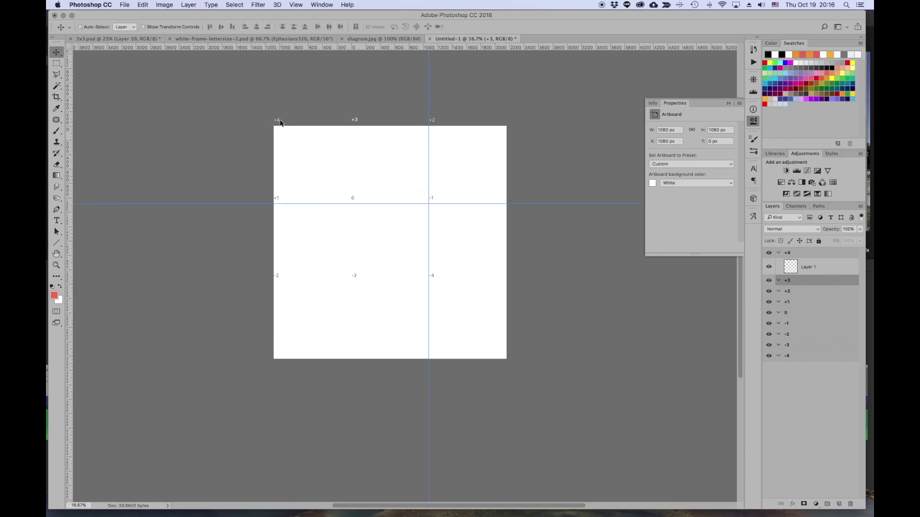
Add a horizontal guide and a vertical guide to artboard +3, each at 2160 px.
{"action": "key", "text": "super+alt+semicolon"}
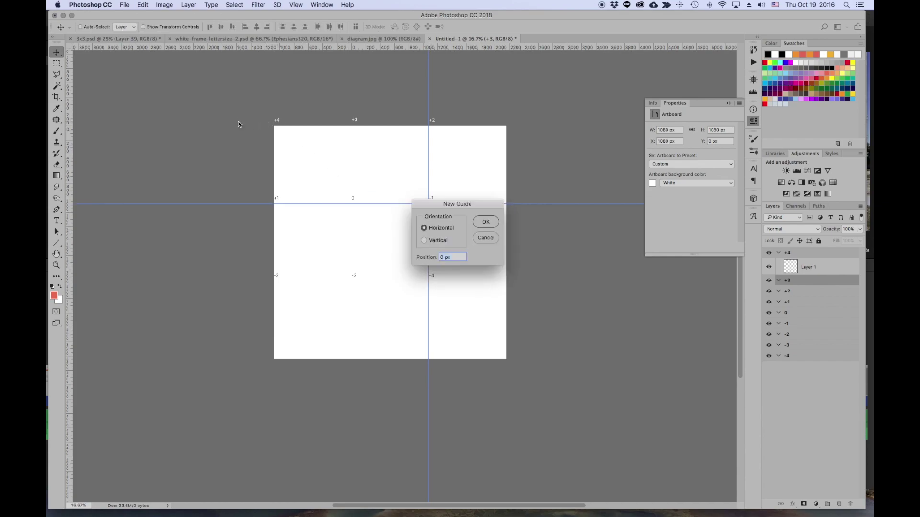
{"action": "type", "text": "20"}
{"action": "key", "text": "Return"}
{"action": "key", "text": "super+alt+semicolon"}
{"action": "type", "text": "1080"}
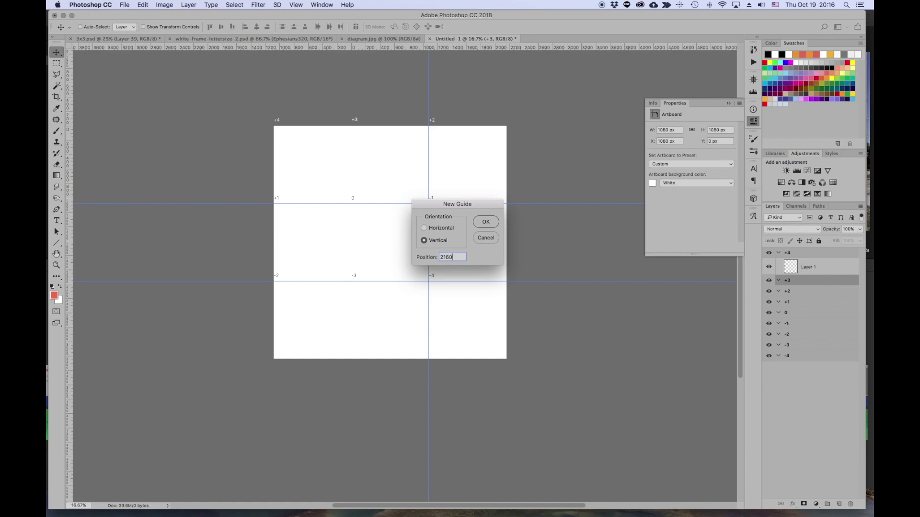
{"action": "key", "text": "Return"}
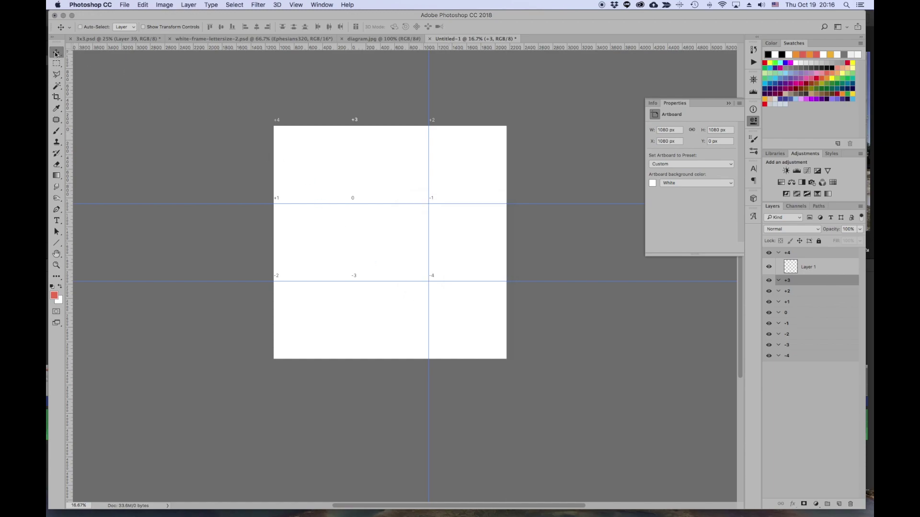
Deselect all artboards and collapse artboard +4 in the layer list.
{"action": "left_click", "coordinate": [791, 417]}
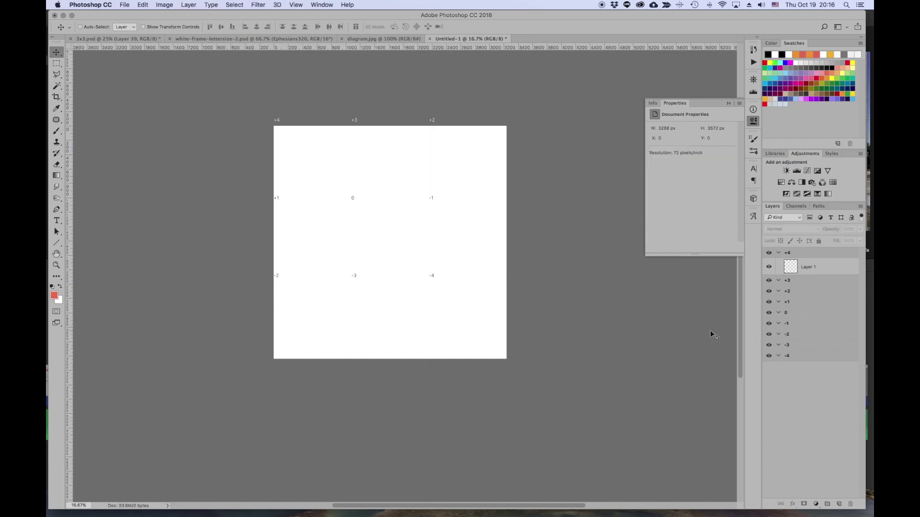
{"action": "key", "text": "super+alt+g"}
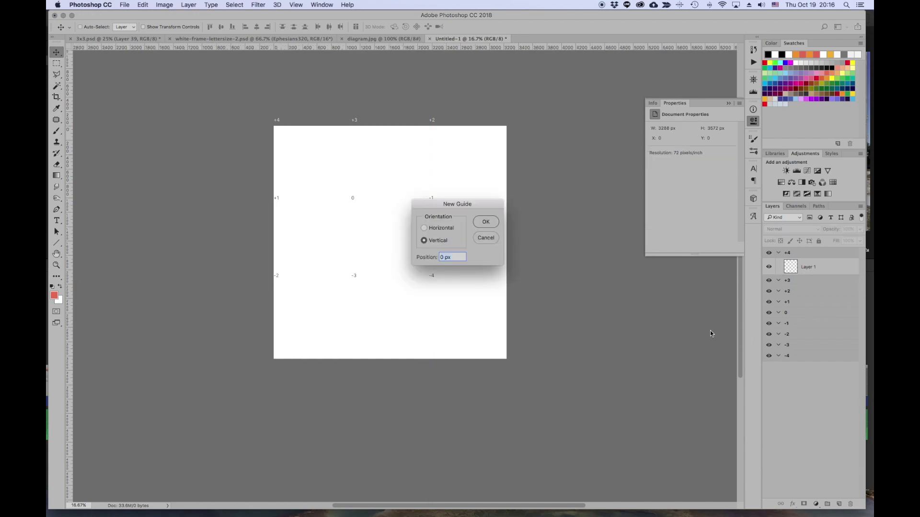
{"action": "left_click", "coordinate": [493, 240]}
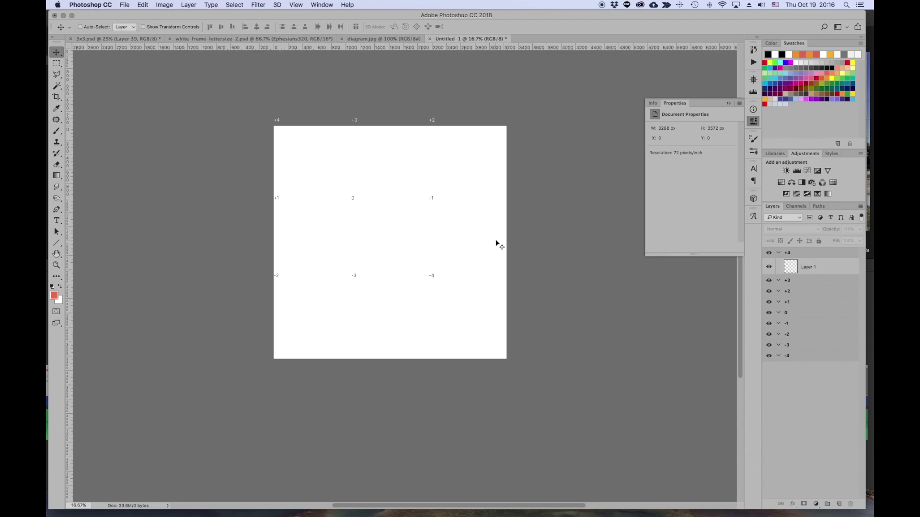
{"action": "left_click", "coordinate": [778, 253]}
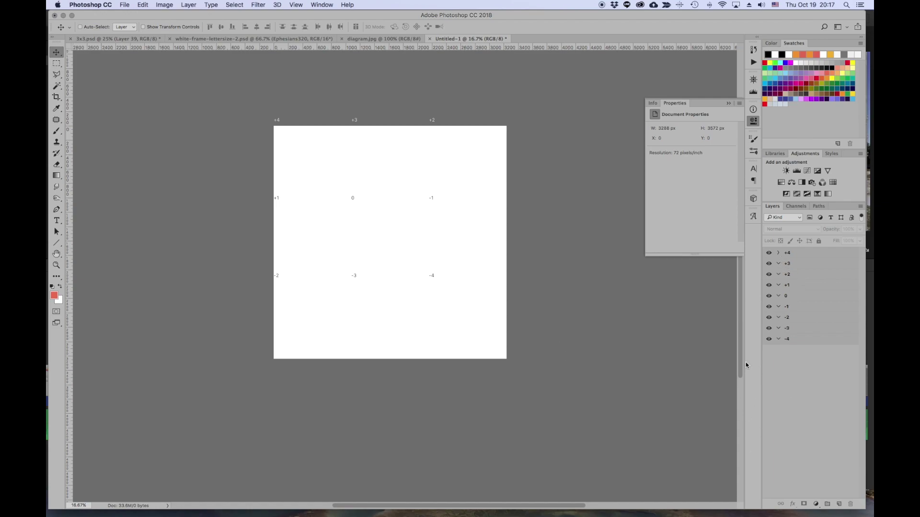
Add a vertical and a horizontal guide to the whole canvas, each at 1080 px.
{"action": "left_click", "coordinate": [296, 6]}
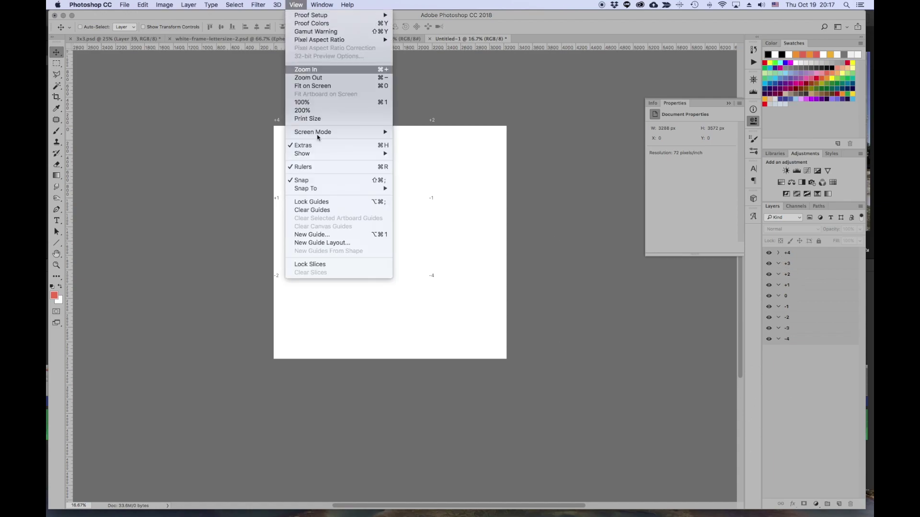
{"action": "left_click", "coordinate": [355, 234]}
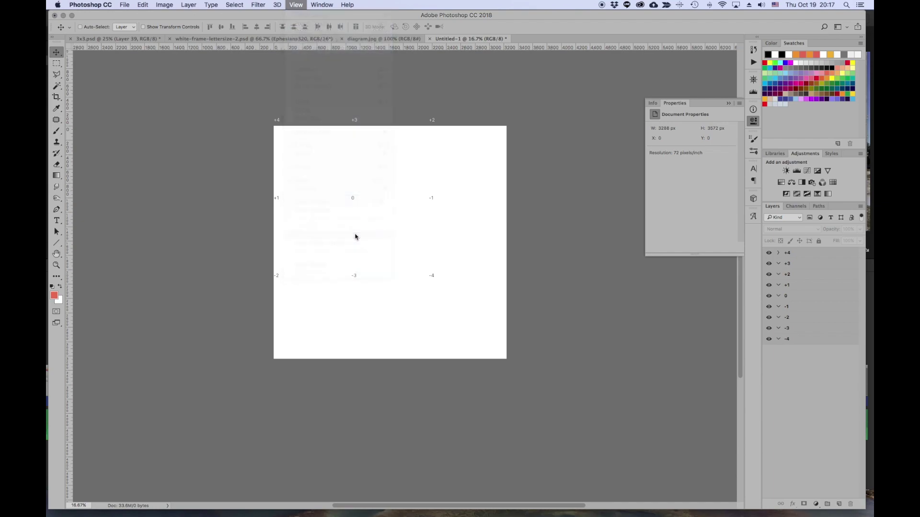
{"action": "type", "text": "1096"}
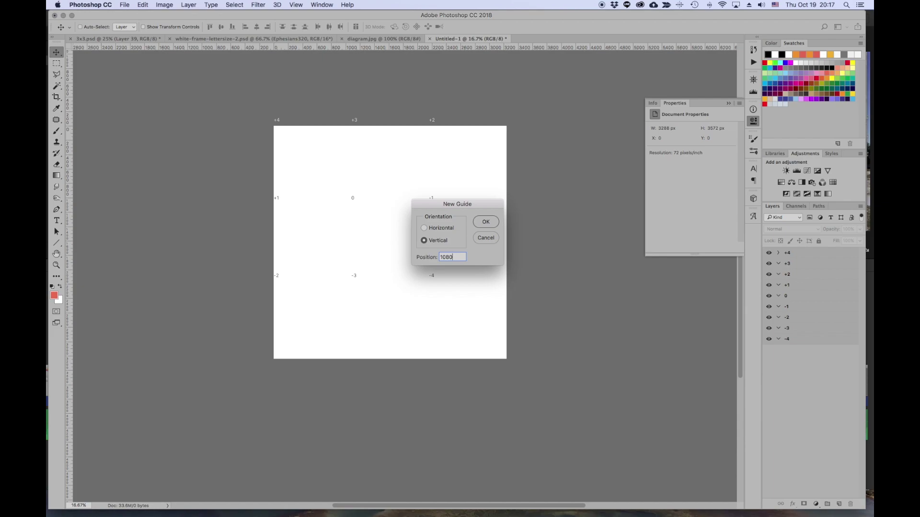
{"action": "key", "text": "Return"}
{"action": "key", "text": "super+alt+semicolon"}
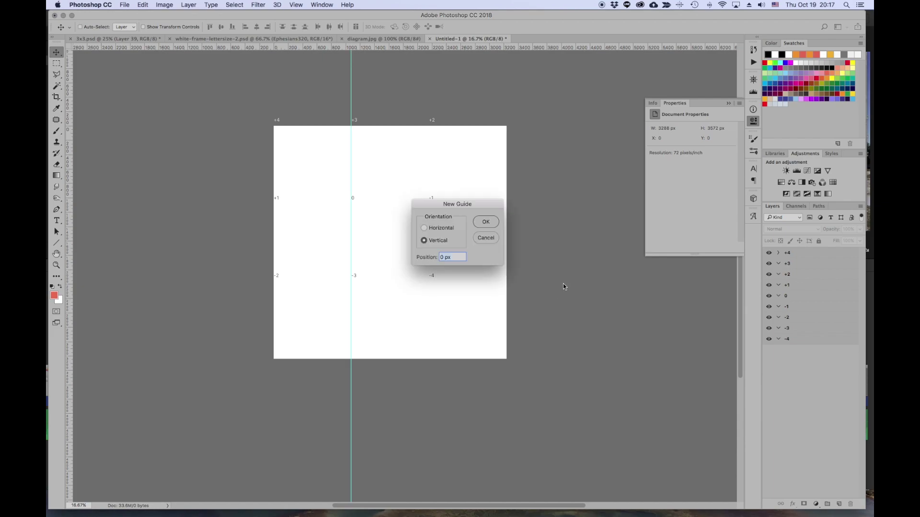
{"action": "type", "text": "1080"}
{"action": "left_click", "coordinate": [486, 221]}
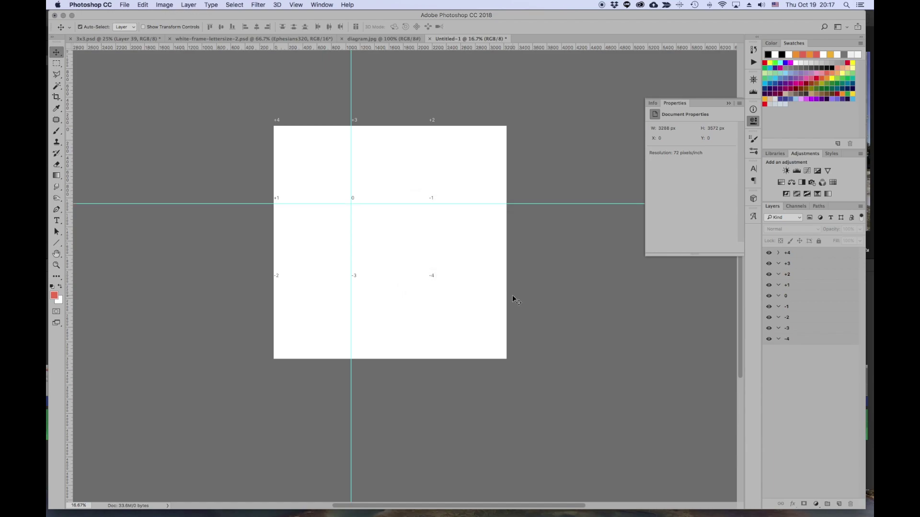
Add a horizontal and a vertical canvas guide, each at 2160 px.
{"action": "key", "text": "super+alt+semicolon"}
{"action": "type", "text": "2160"}
{"action": "key", "text": "Return"}
{"action": "key", "text": "super+alt+semicolon"}
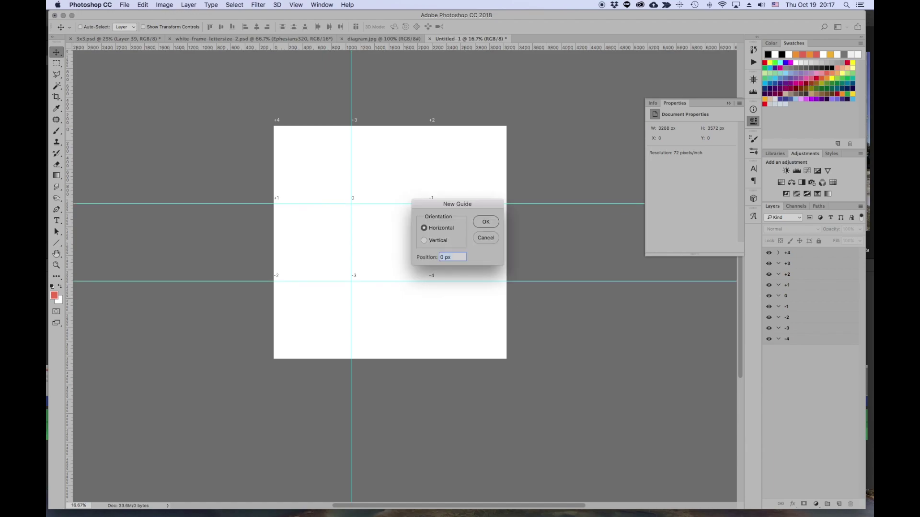
{"action": "left_click", "coordinate": [435, 241]}
{"action": "type", "text": "2160"}
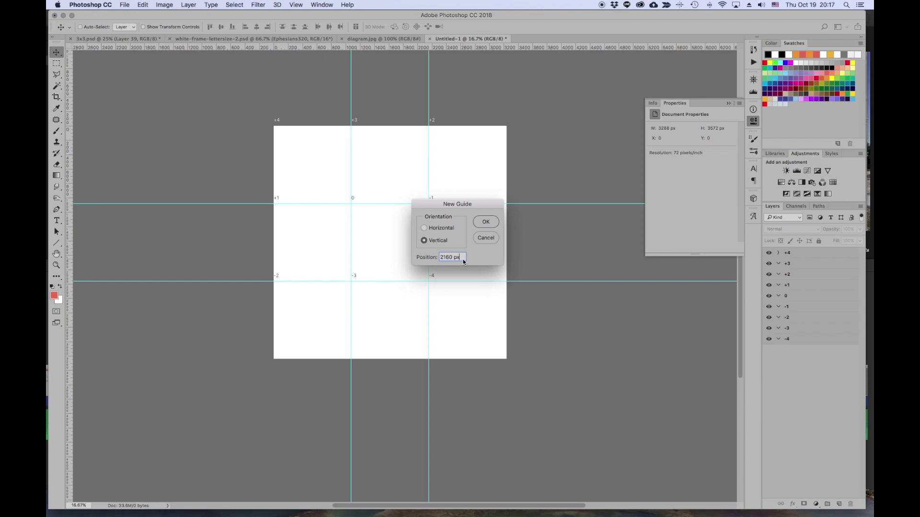
{"action": "key", "text": "Return"}
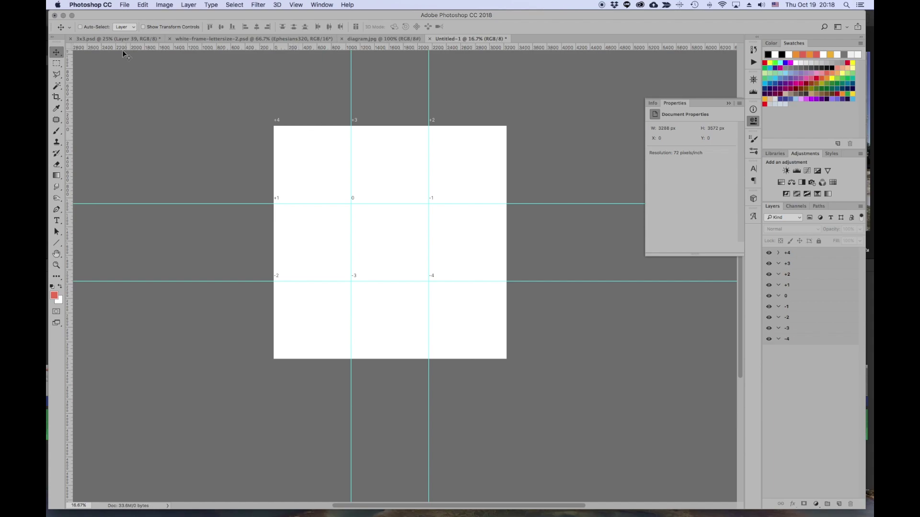
Switch to the 3x3.psd document and delete the clipboard picture layer, Layer 39, from artboard -4.
{"action": "left_click", "coordinate": [107, 40]}
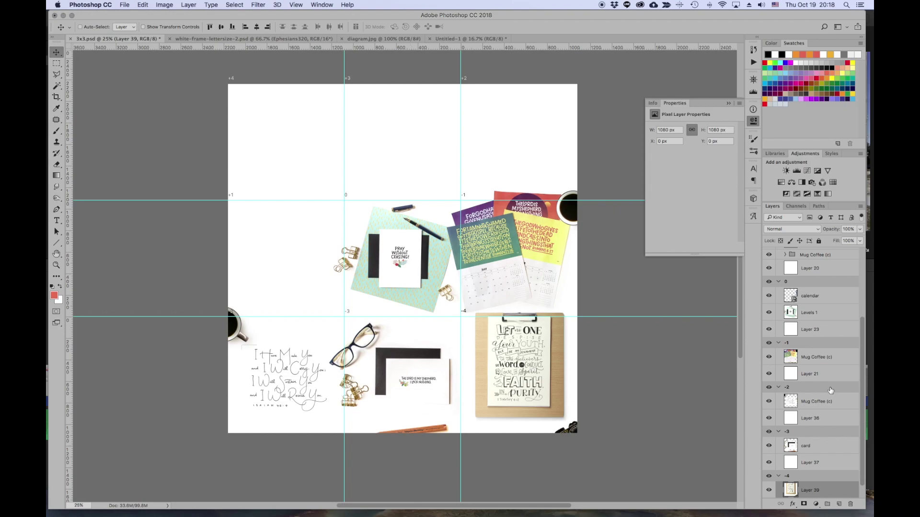
{"action": "scroll", "coordinate": [823, 426], "scroll_direction": "down", "scroll_amount": 1}
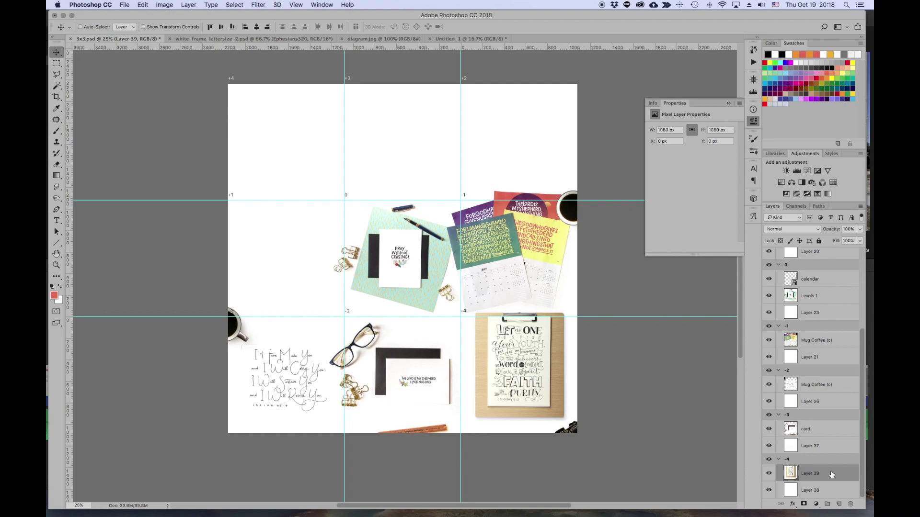
{"action": "key", "text": "Delete"}
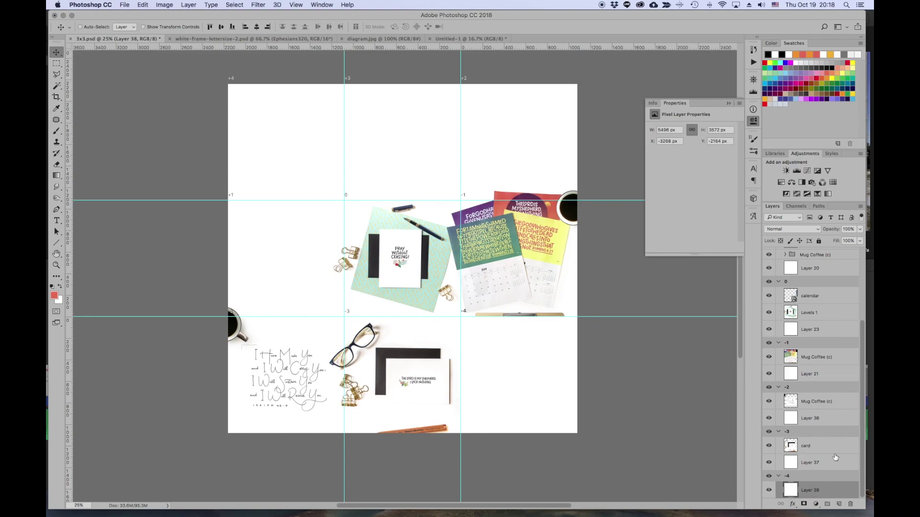
Shift the pictures one artboard onward: card into -4, the Mug Coffee layer of -2 into -3, and that of -1 into -2.
{"action": "left_click_drag", "start_coordinate": [792, 447], "coordinate": [806, 483]}
{"action": "left_click_drag", "start_coordinate": [791, 401], "coordinate": [791, 438]}
{"action": "left_click_drag", "start_coordinate": [790, 358], "coordinate": [801, 396]}
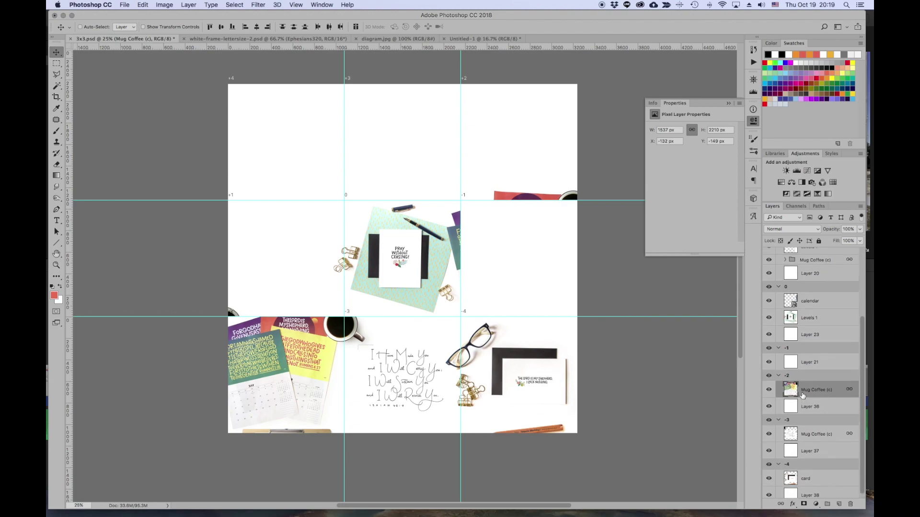
Move the calendar and Levels 1 layers together from artboard 0 into artboard -1.
{"action": "scroll", "coordinate": [823, 311], "scroll_direction": "up", "scroll_amount": 1}
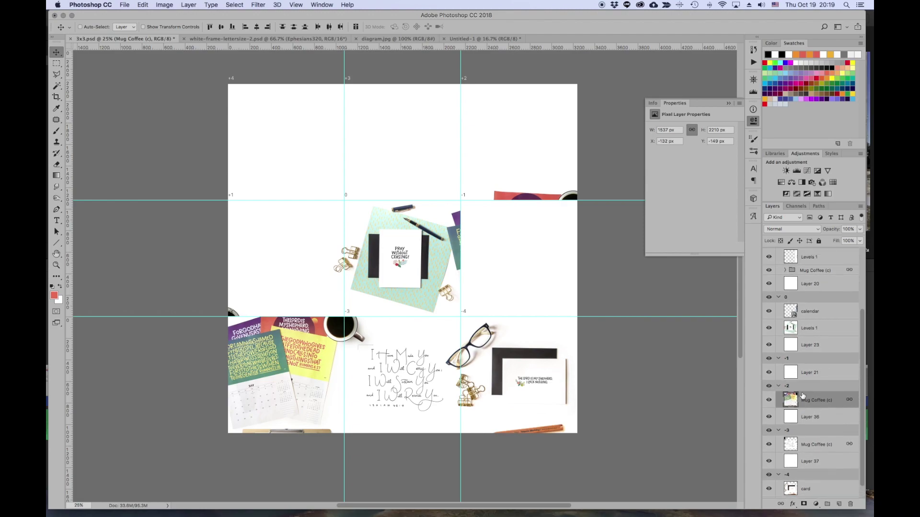
{"action": "left_click", "coordinate": [823, 311]}
{"action": "left_click", "coordinate": [832, 329], "text": "shift"}
{"action": "left_click_drag", "start_coordinate": [792, 330], "coordinate": [804, 363]}
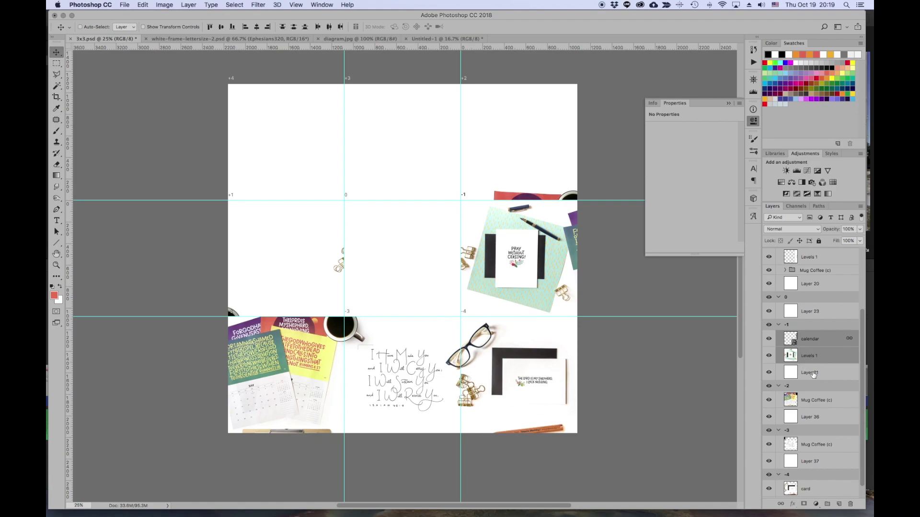
Move the Levels 1 layer and the Mug Coffee group together from artboard +1 into artboard 0.
{"action": "scroll", "coordinate": [800, 341], "scroll_direction": "up", "scroll_amount": 2}
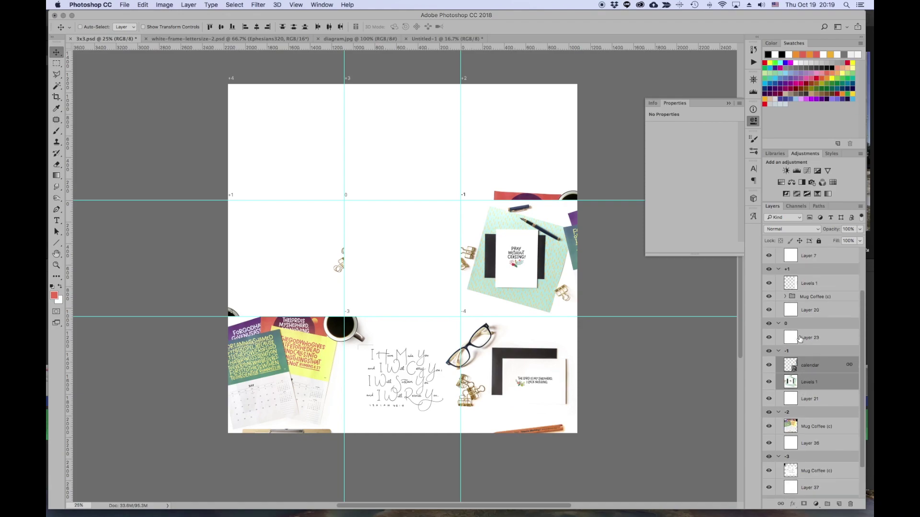
{"action": "left_click", "coordinate": [826, 284]}
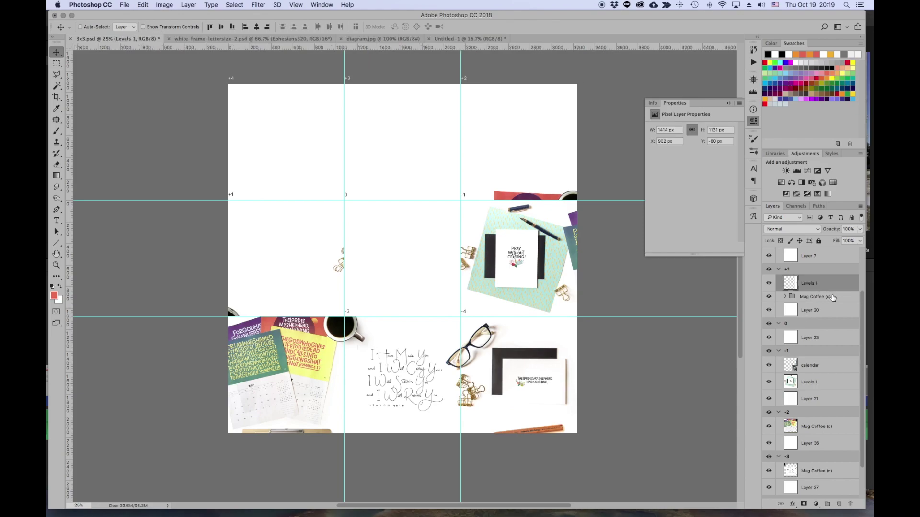
{"action": "left_click", "coordinate": [791, 297], "text": "shift"}
{"action": "left_click_drag", "start_coordinate": [790, 298], "coordinate": [800, 330]}
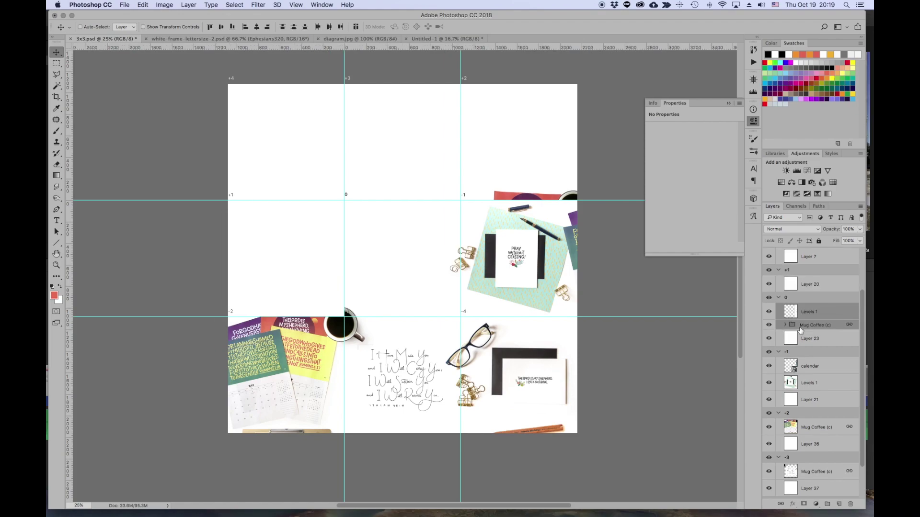
Move the Mug Coffee group and the calendar layer together from artboard +2 into artboard +1.
{"action": "scroll", "coordinate": [800, 330], "scroll_direction": "up", "scroll_amount": 2}
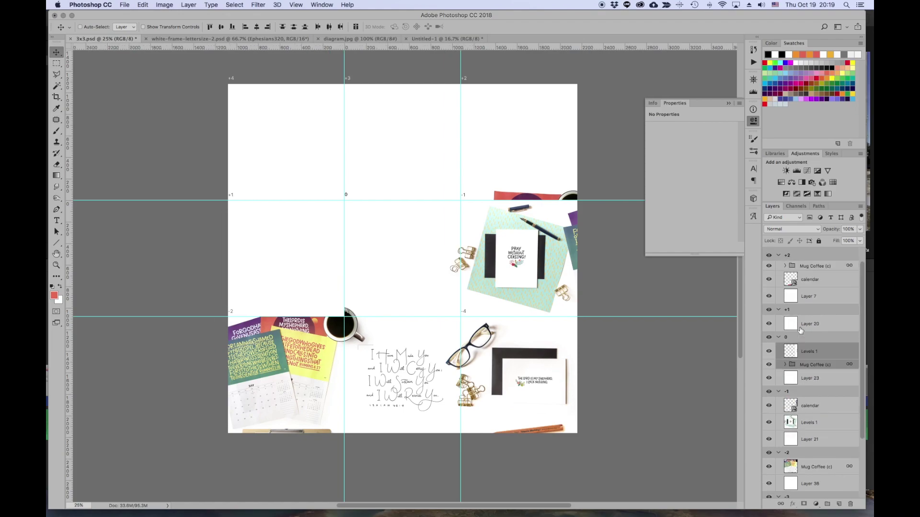
{"action": "left_click", "coordinate": [814, 269]}
{"action": "left_click", "coordinate": [829, 281], "text": "shift"}
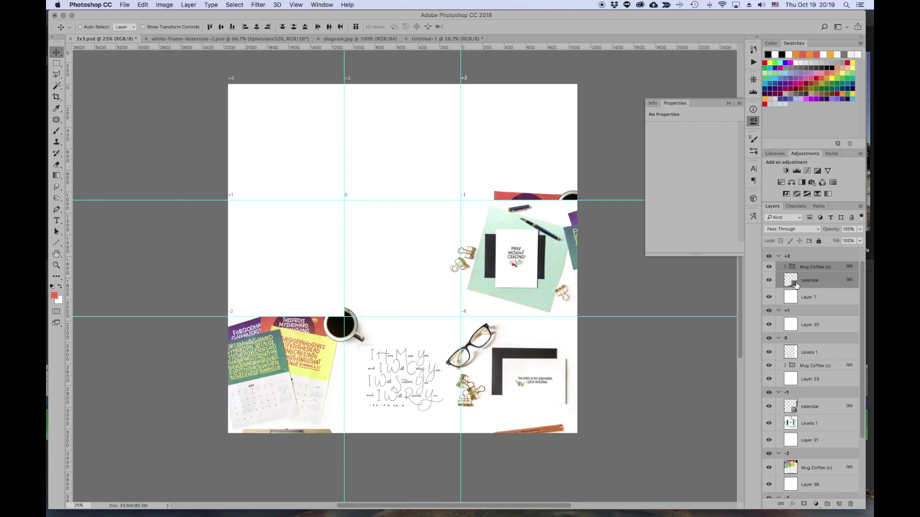
{"action": "left_click_drag", "start_coordinate": [792, 284], "coordinate": [793, 313]}
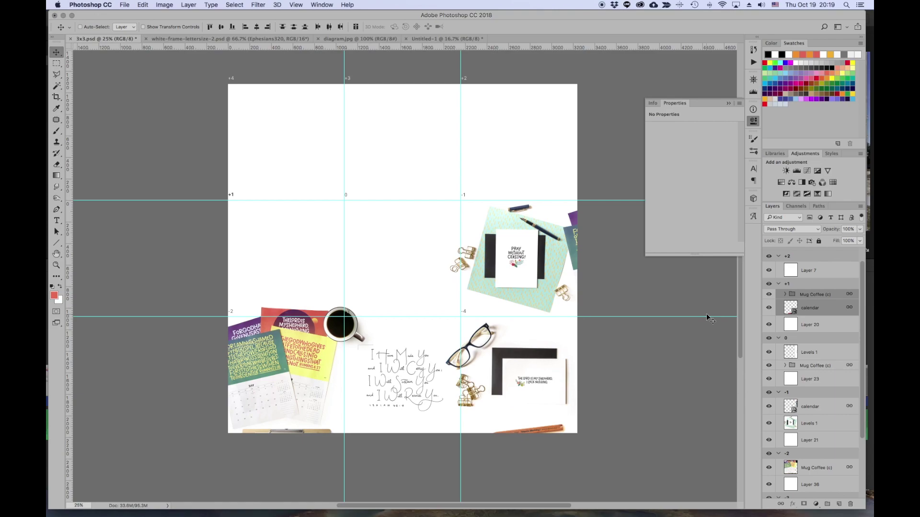
Collapse artboards -1, -3, +1 and +2 in the layer list.
{"action": "left_click", "coordinate": [778, 392]}
{"action": "left_click", "coordinate": [778, 448]}
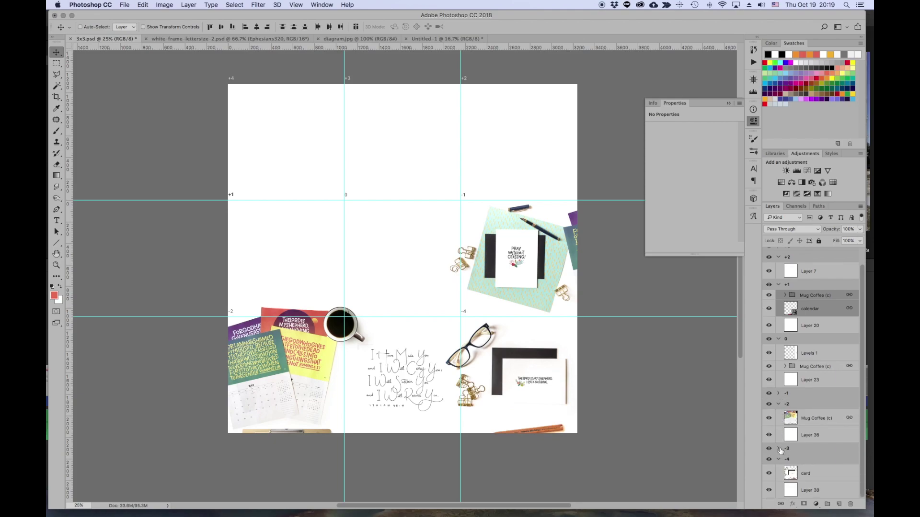
{"action": "left_click", "coordinate": [778, 285]}
{"action": "left_click", "coordinate": [778, 275]}
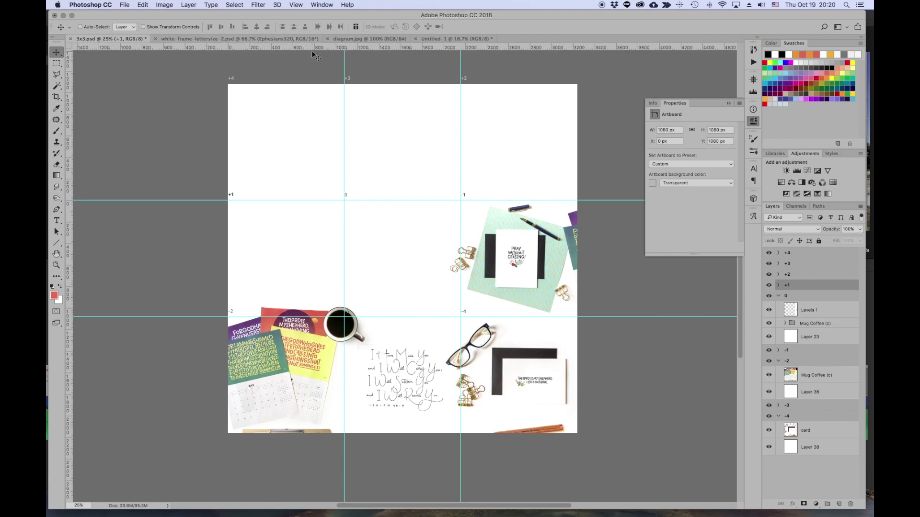
Duplicate the Ephesians320 group from white-frame-lettersize-2.psd into artboard 0 of 3x3.psd and return to the 3x3.psd document.
{"action": "left_click", "coordinate": [202, 40]}
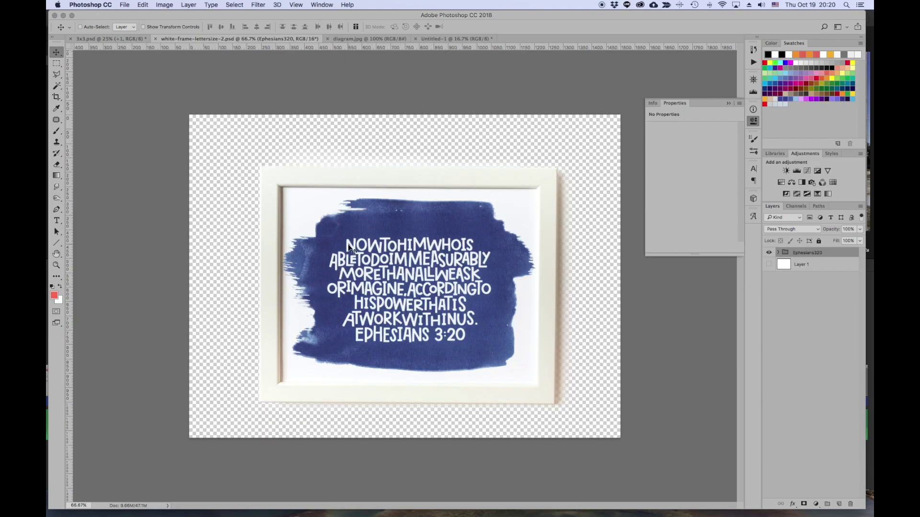
{"action": "right_click", "coordinate": [809, 252]}
{"action": "left_click", "coordinate": [817, 277]}
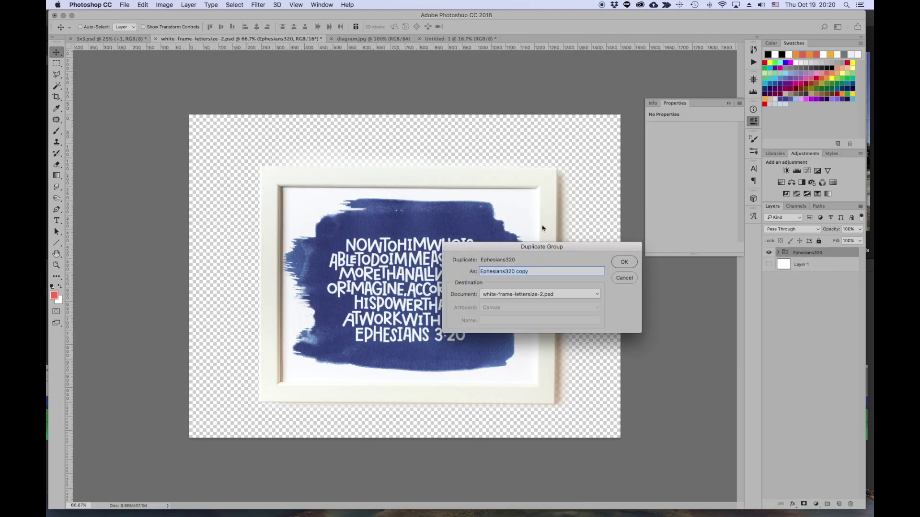
{"action": "left_click", "coordinate": [530, 297]}
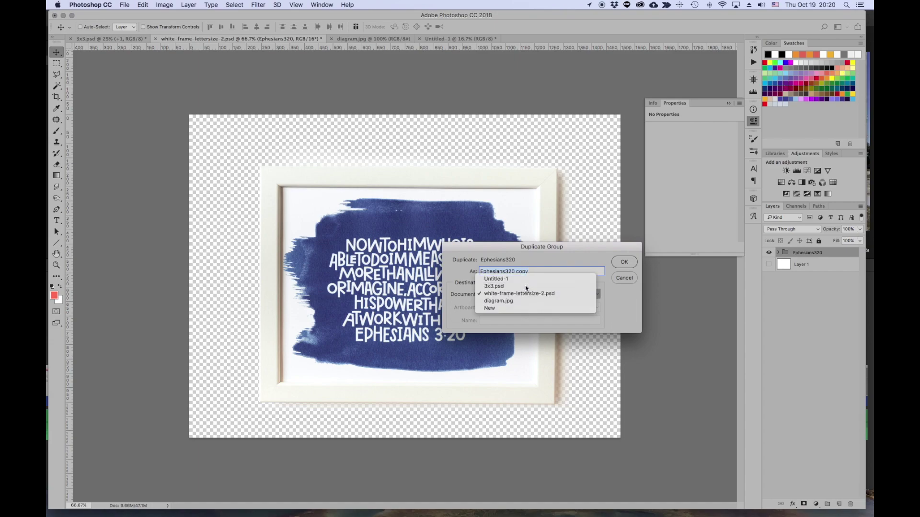
{"action": "left_click", "coordinate": [525, 286]}
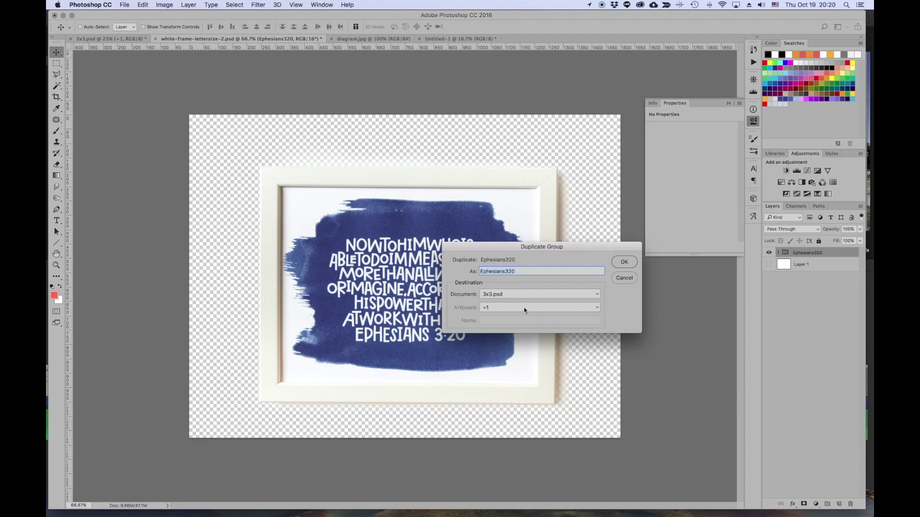
{"action": "left_click", "coordinate": [524, 307]}
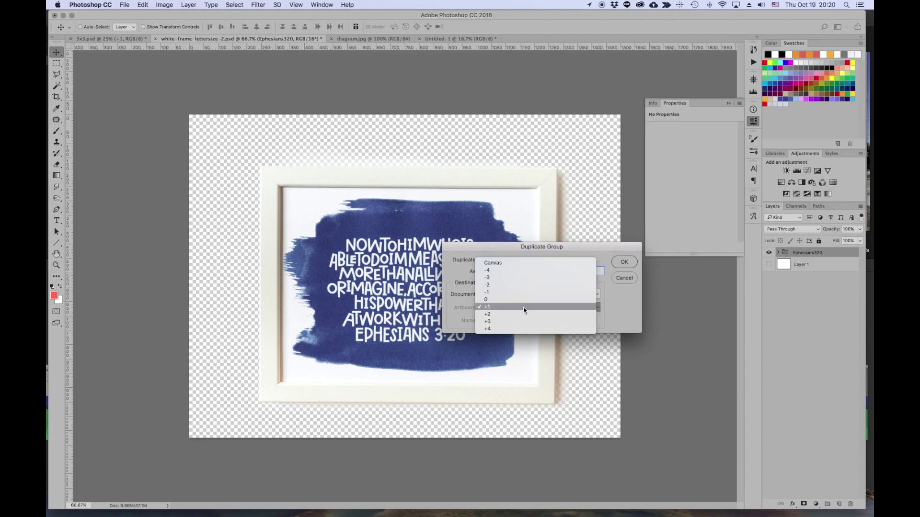
{"action": "left_click", "coordinate": [499, 300]}
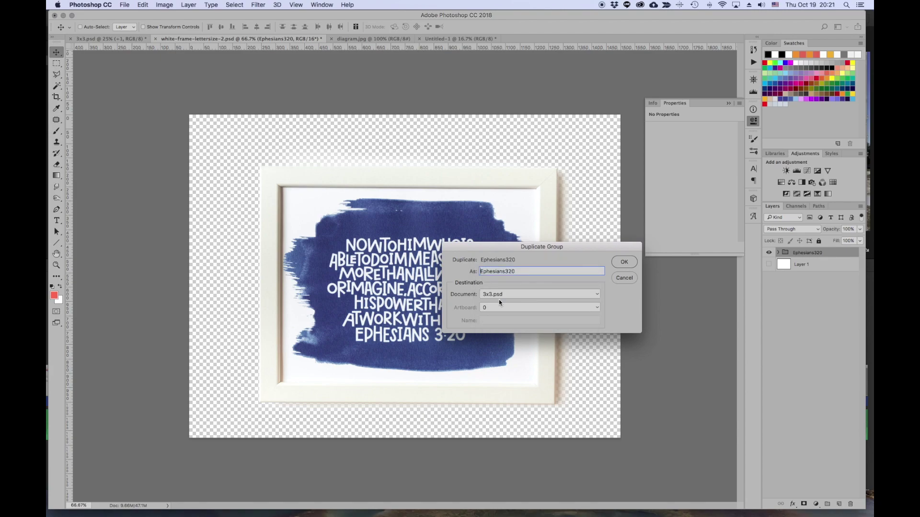
{"action": "left_click", "coordinate": [623, 263]}
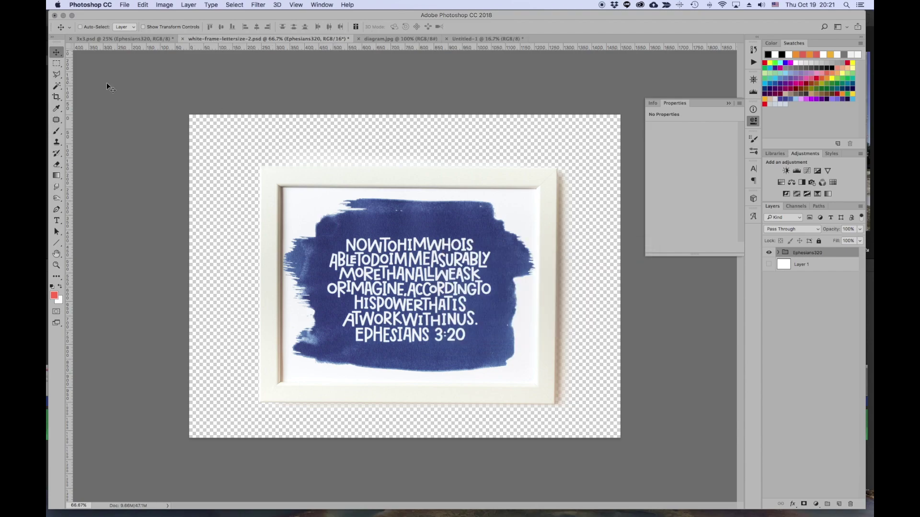
{"action": "left_click", "coordinate": [90, 39]}
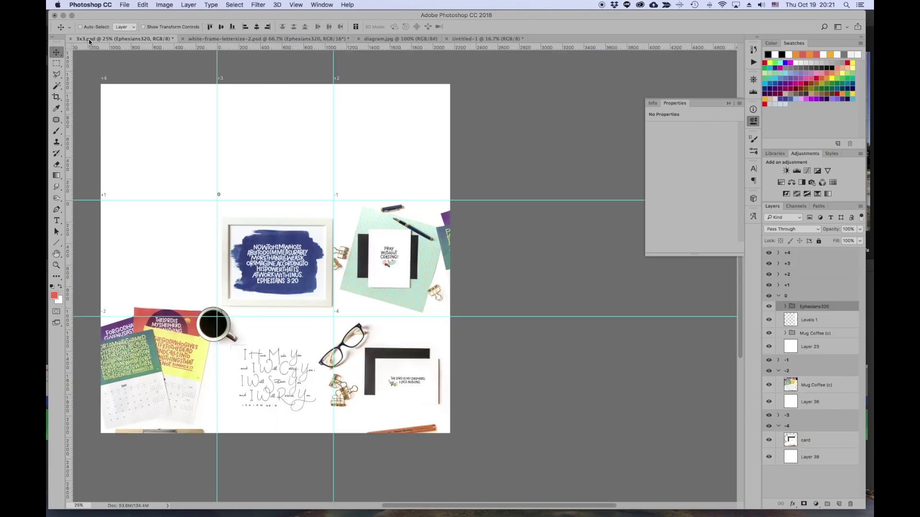
{"action": "scroll", "coordinate": [280, 208], "scroll_direction": "left", "scroll_amount": 5}
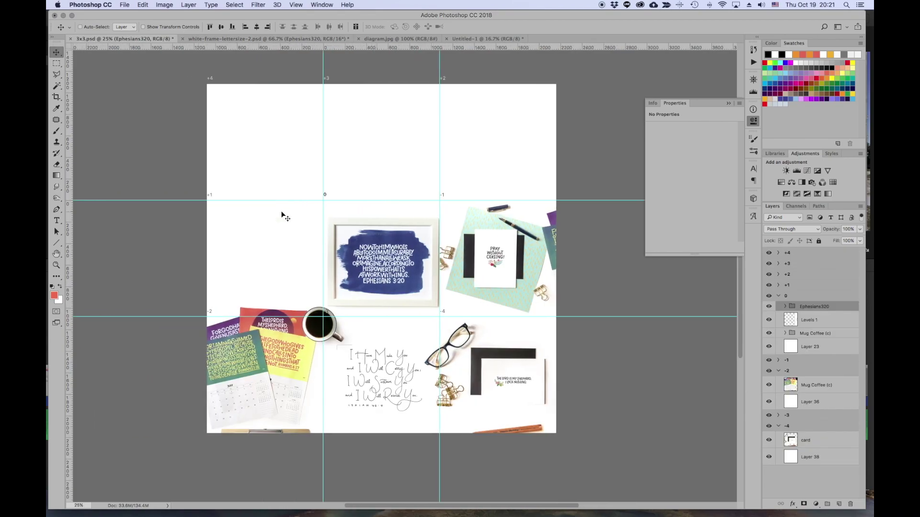
Convert the Ephesians320 group in artboard 0 to a smart object.
{"action": "scroll", "coordinate": [283, 214], "scroll_direction": "left", "scroll_amount": 1}
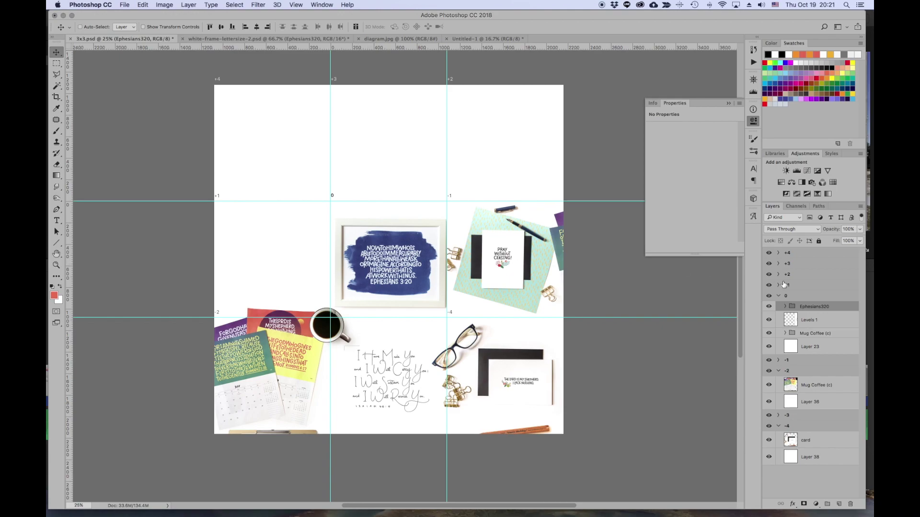
{"action": "right_click", "coordinate": [836, 307]}
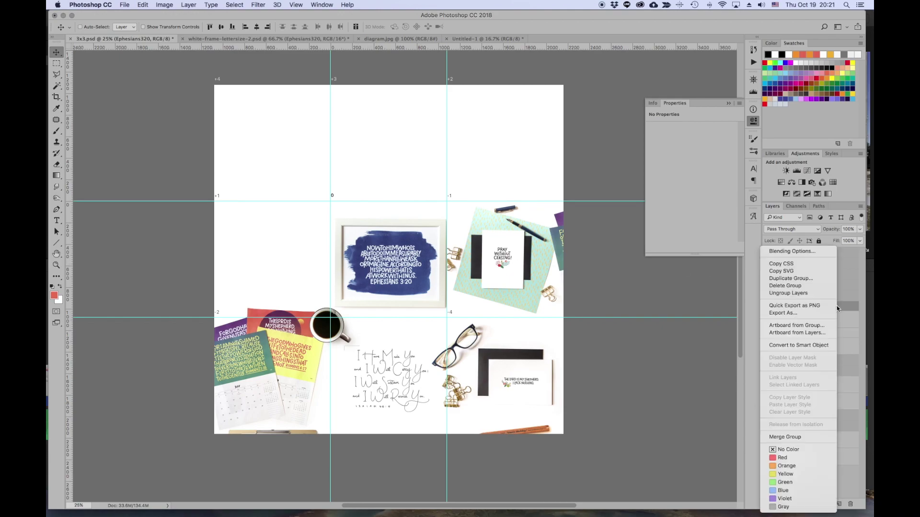
{"action": "left_click", "coordinate": [798, 345]}
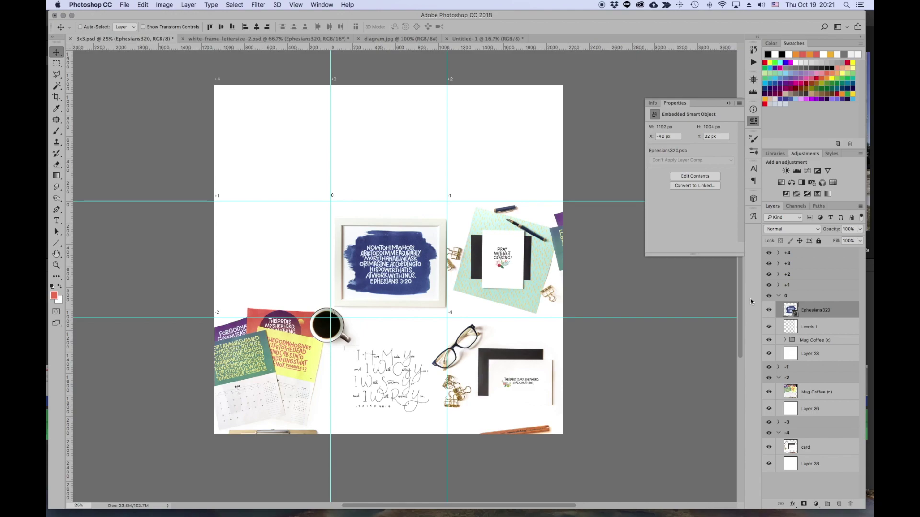
Reposition the Ephesians320 smart object towards the upper-left corner of artboard 0, at about X -196 px, Y -185 px.
{"action": "left_click_drag", "start_coordinate": [336, 280], "coordinate": [390, 254]}
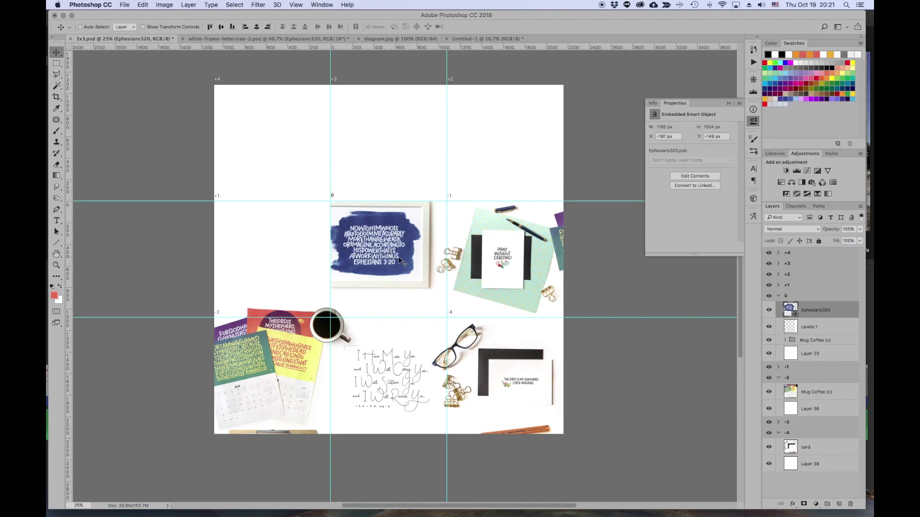
{"action": "left_click_drag", "start_coordinate": [395, 264], "coordinate": [397, 269]}
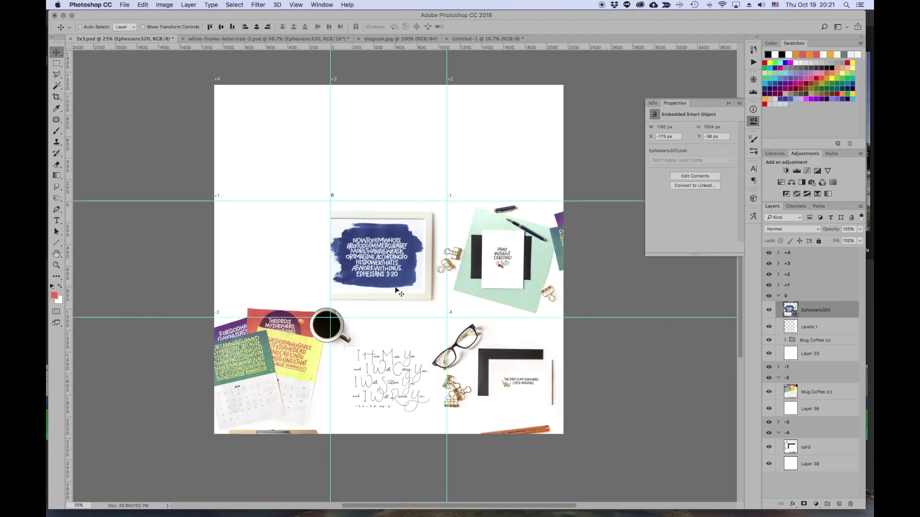
{"action": "left_click_drag", "start_coordinate": [390, 284], "coordinate": [387, 266]}
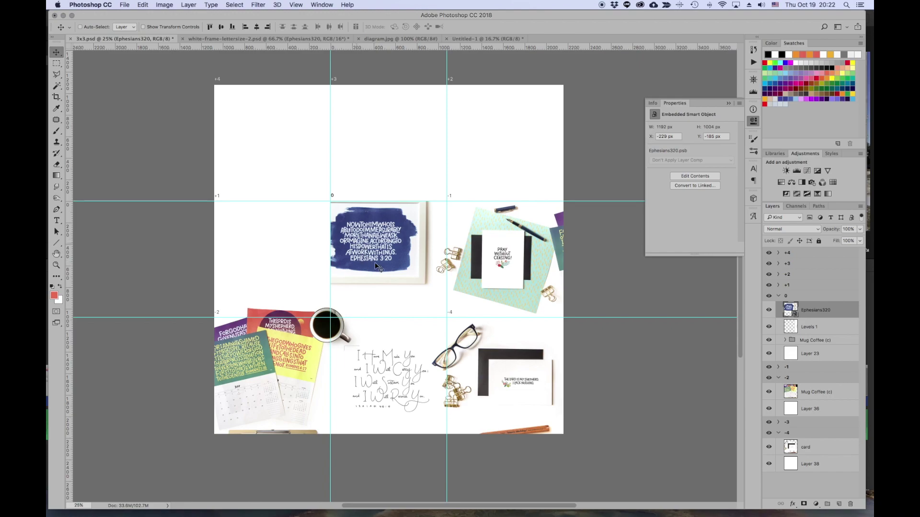
{"action": "mouse_move", "coordinate": [385, 266]}
{"action": "left_mouse_down"}
{"action": "mouse_move", "coordinate": [378, 267]}
{"action": "mouse_move", "coordinate": [392, 268]}
{"action": "left_mouse_up"}
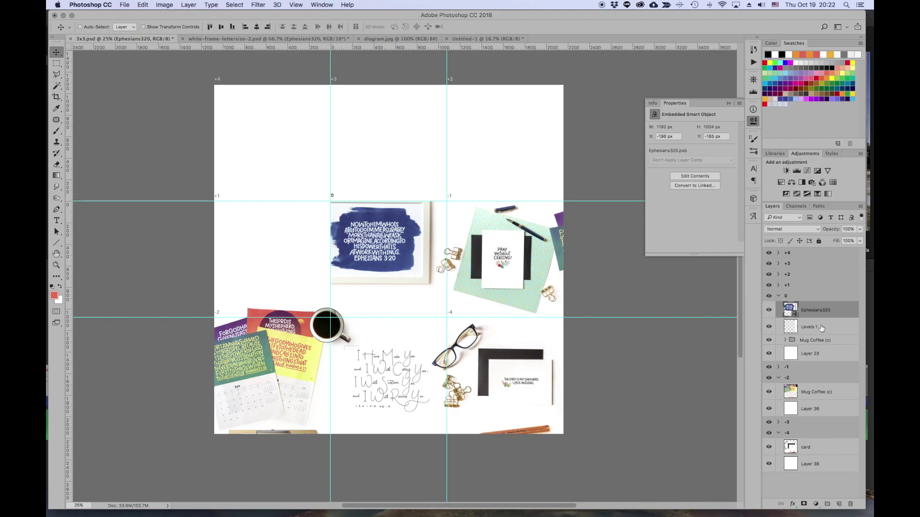
Toggle the Ephesians320 layer's visibility off and on to compare artboard 0 with and without the framed print.
{"action": "key", "text": "super+equal"}
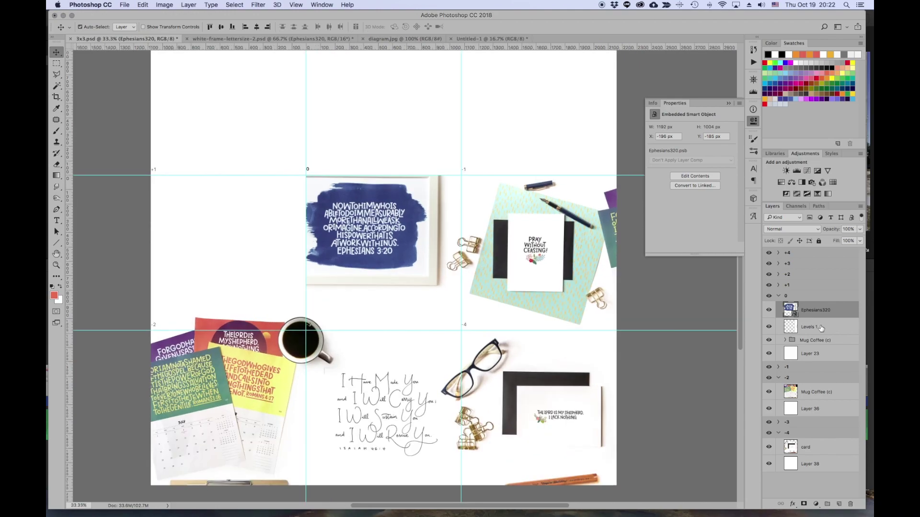
{"action": "key", "text": "super+equal"}
{"action": "key", "text": "super+equal"}
{"action": "key", "text": "super+equal"}
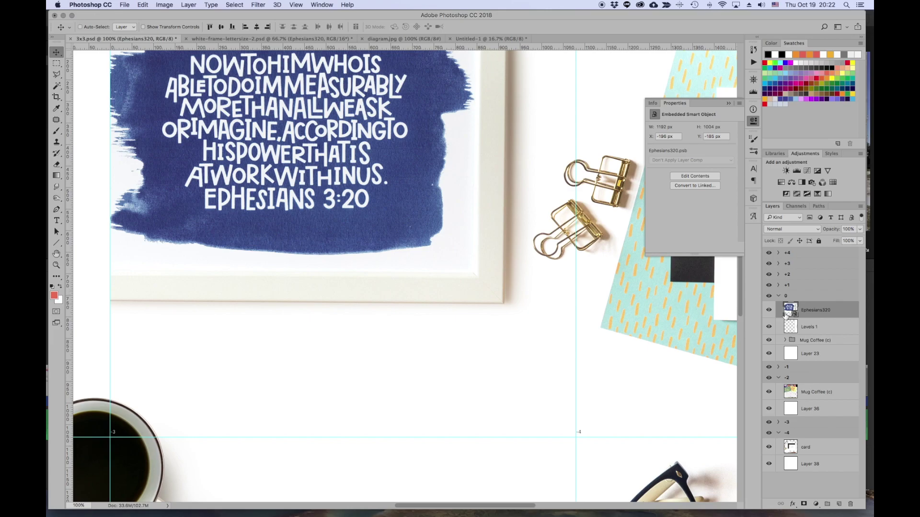
{"action": "key", "text": "super+comma"}
{"action": "key", "text": "super+comma"}
{"action": "key", "text": "super+minus"}
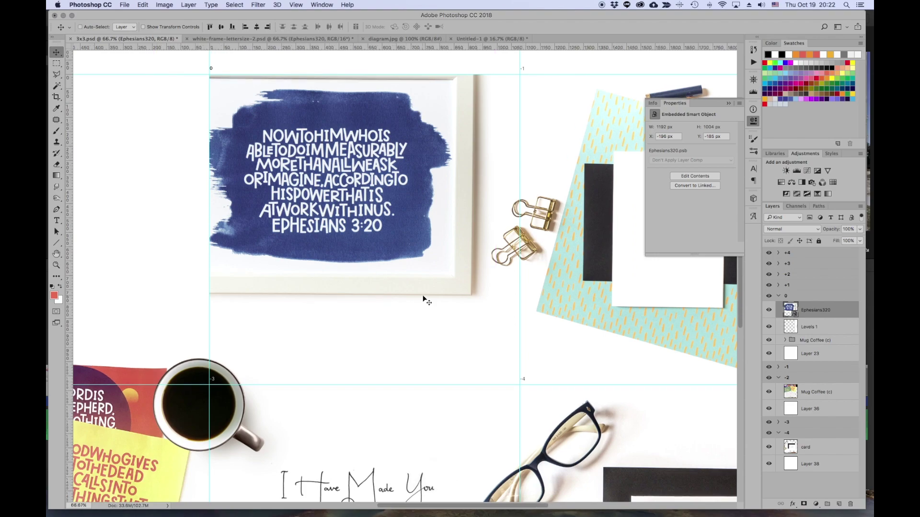
Try the Levels 1 layer above Ephesians320 in artboard 0 and put it back beneath that layer.
{"action": "left_click_drag", "start_coordinate": [828, 330], "coordinate": [823, 305]}
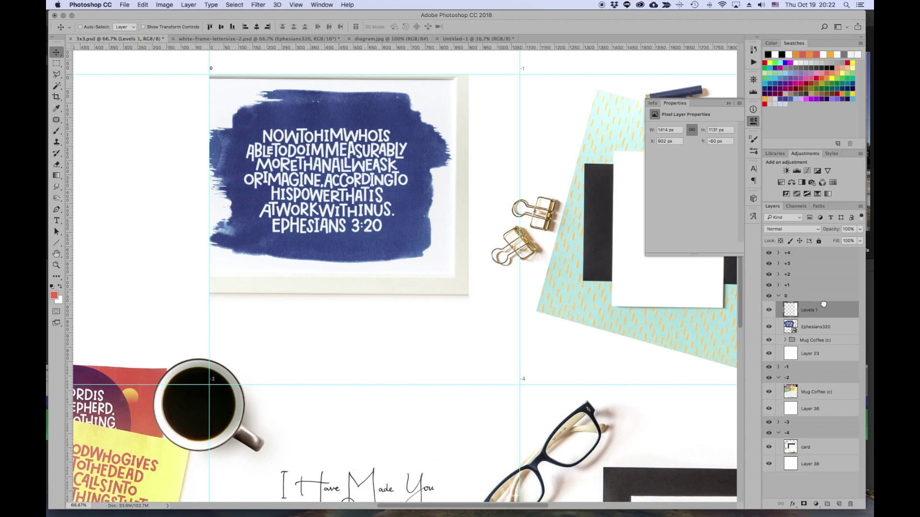
{"action": "left_click_drag", "start_coordinate": [824, 313], "coordinate": [822, 336]}
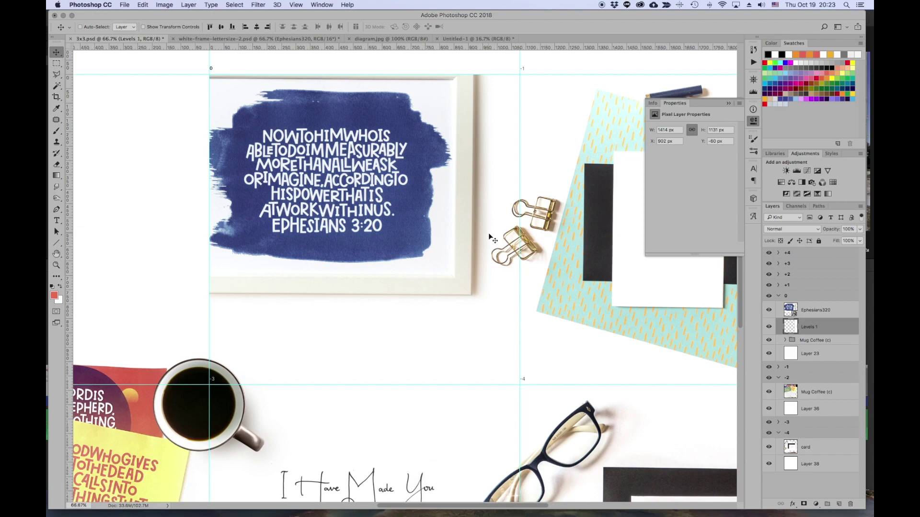
Examine the spacing between the framed print in artboard 0 and the gold binder clips and mug around it.
{"action": "scroll", "coordinate": [490, 233], "scroll_direction": "left", "scroll_amount": 1}
{"action": "scroll", "coordinate": [490, 237], "scroll_direction": "up", "scroll_amount": 2}
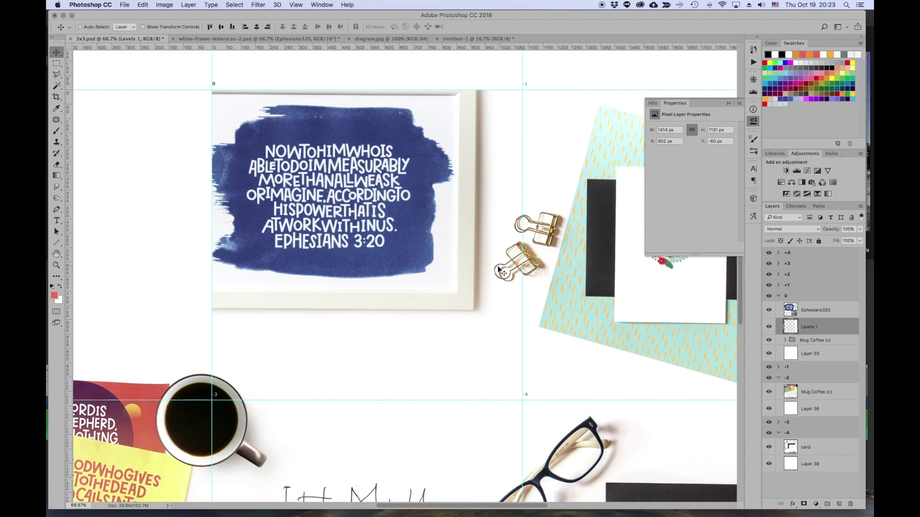
{"action": "scroll", "coordinate": [500, 271], "scroll_direction": "left", "scroll_amount": 1}
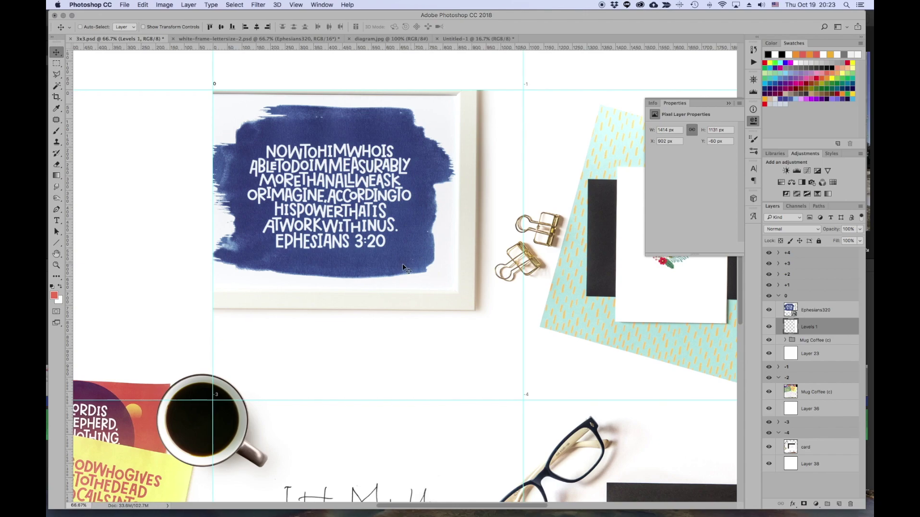
{"action": "scroll", "coordinate": [501, 272], "scroll_direction": "right", "scroll_amount": 1}
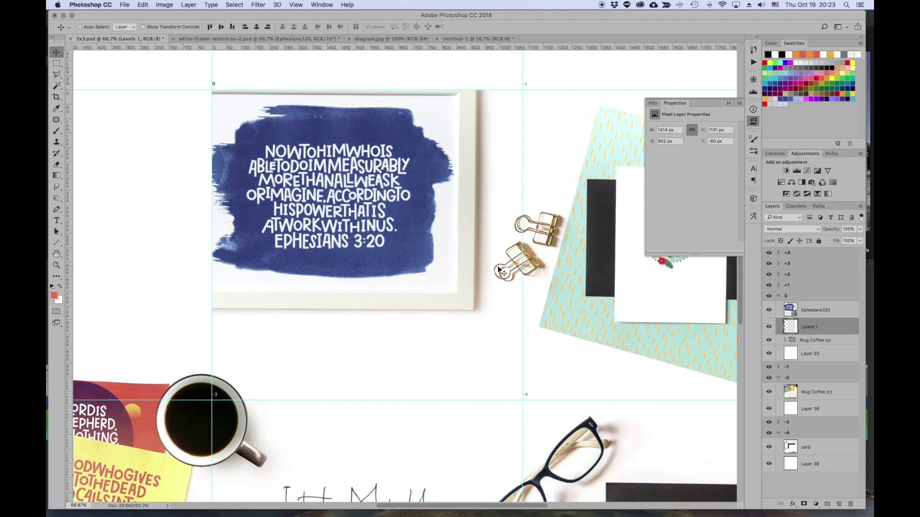
{"action": "scroll", "coordinate": [501, 271], "scroll_direction": "left", "scroll_amount": 1}
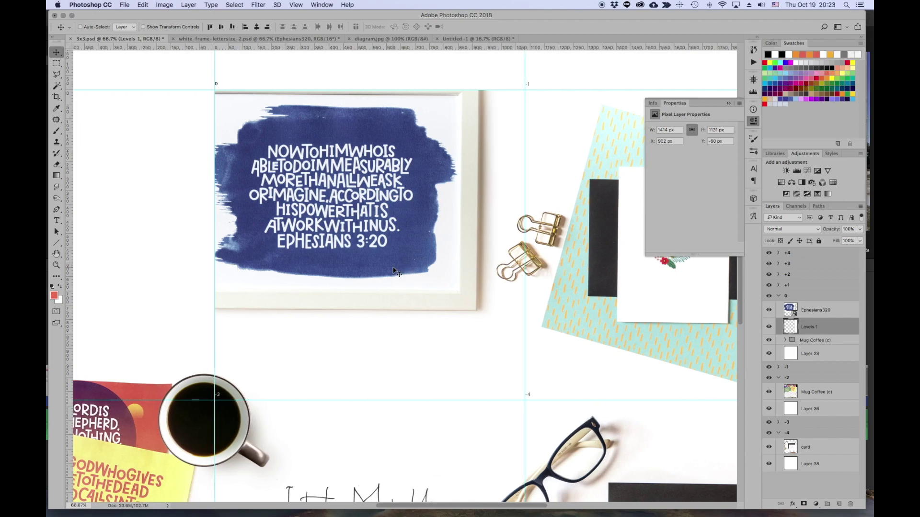
{"action": "scroll", "coordinate": [403, 273], "scroll_direction": "left", "scroll_amount": 5}
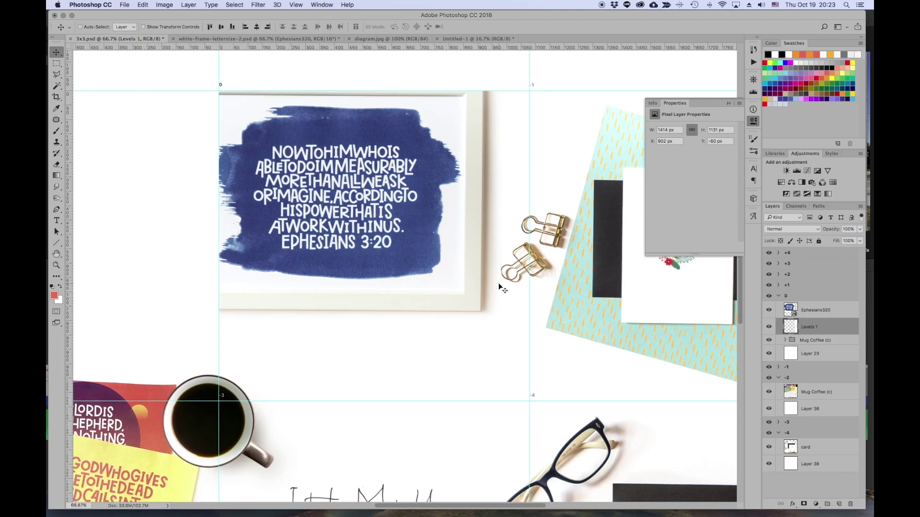
{"action": "key", "text": "super+minus"}
{"action": "key", "text": "super+minus"}
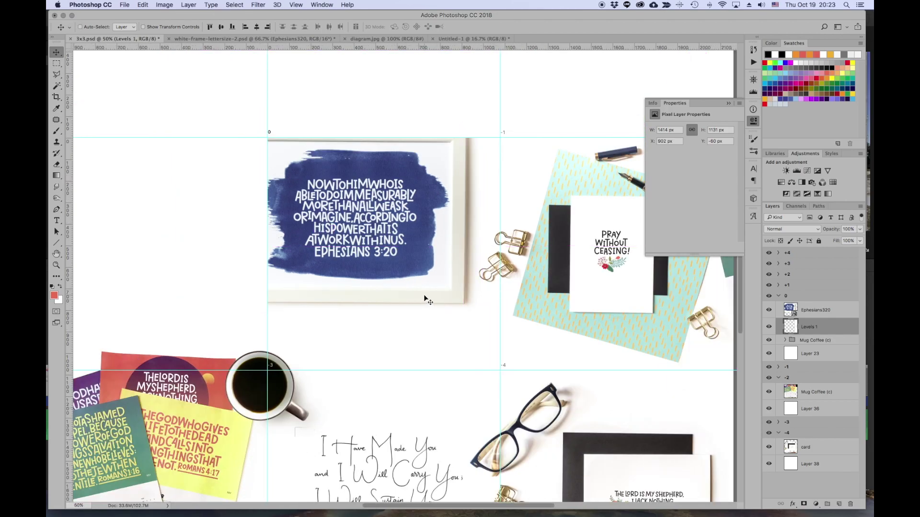
{"action": "key", "text": "super+minus"}
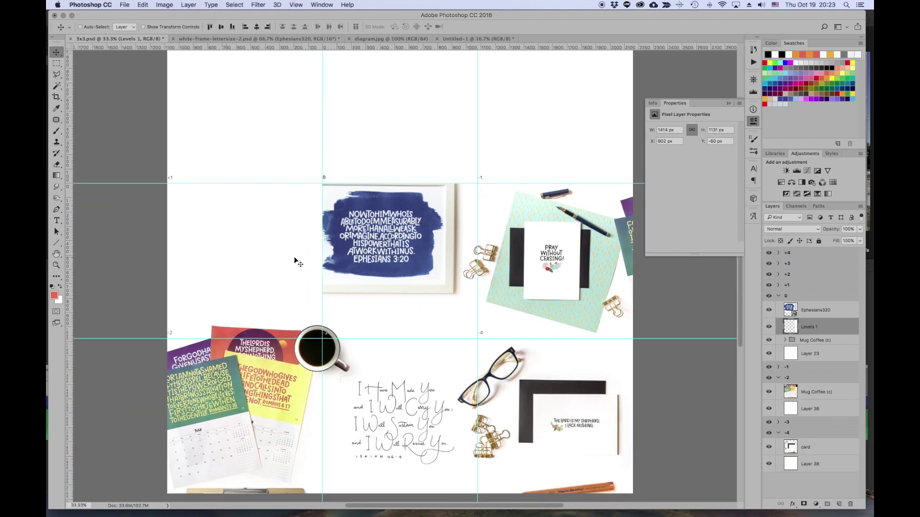
Duplicate the Ephesians320 layer from artboard 0 into artboard +1.
{"action": "left_click", "coordinate": [838, 313]}
{"action": "right_click", "coordinate": [838, 314]}
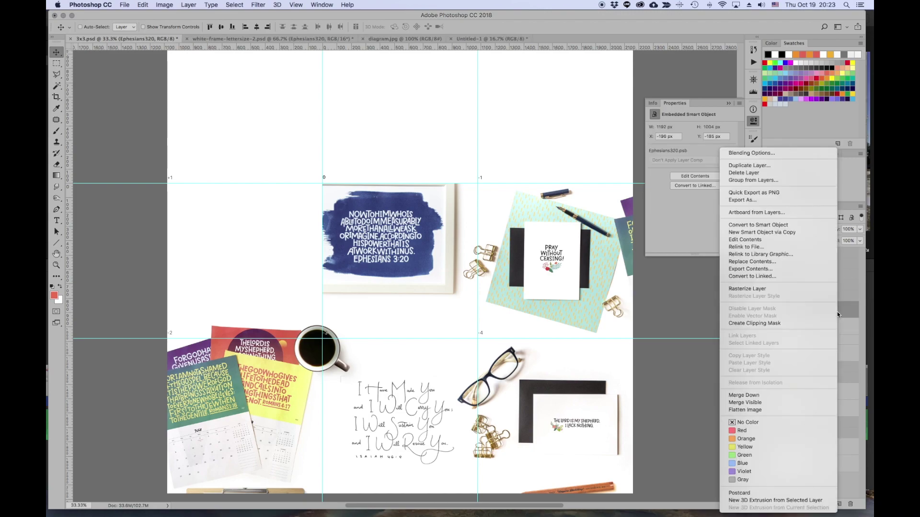
{"action": "left_click", "coordinate": [766, 165]}
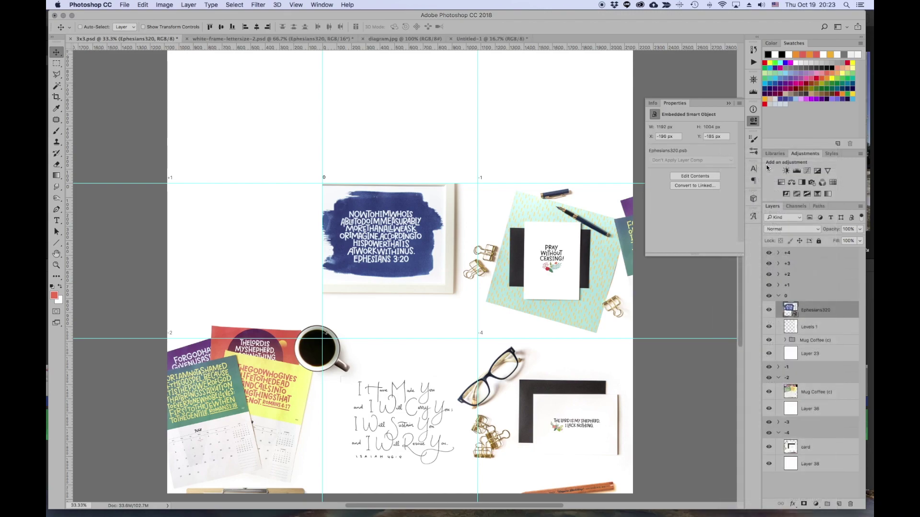
{"action": "left_click", "coordinate": [557, 309]}
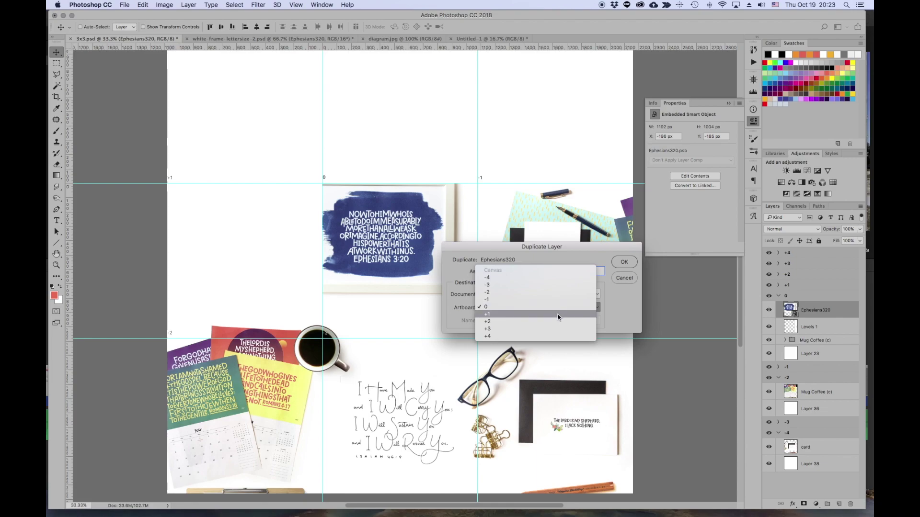
{"action": "left_click", "coordinate": [559, 315]}
{"action": "left_click", "coordinate": [625, 262]}
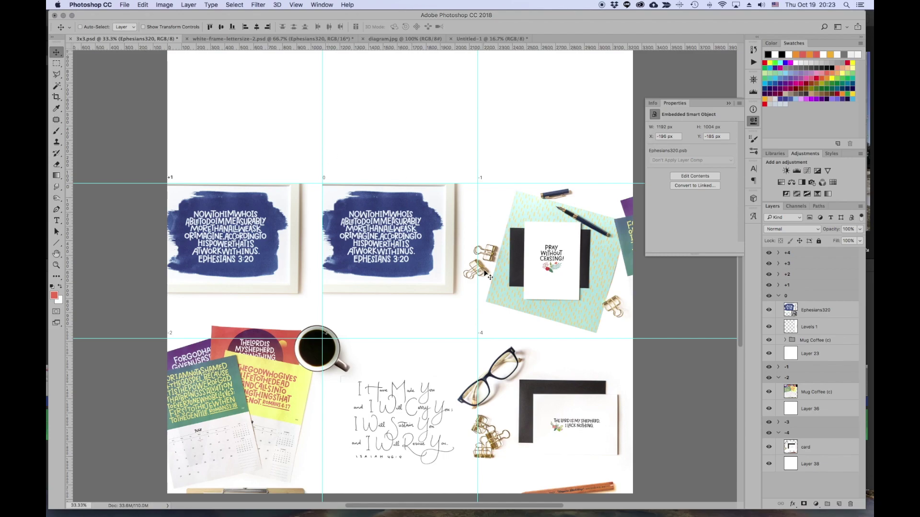
Free Transform the Ephesians320 copy in artboard +1, setting its horizontal reference position to 1494 px, and apply it.
{"action": "left_click", "coordinate": [143, 5]}
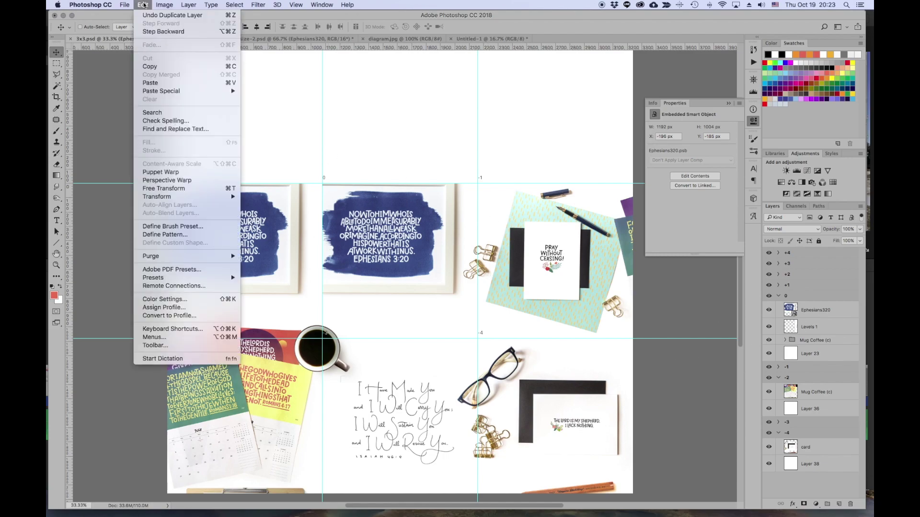
{"action": "left_click", "coordinate": [167, 188]}
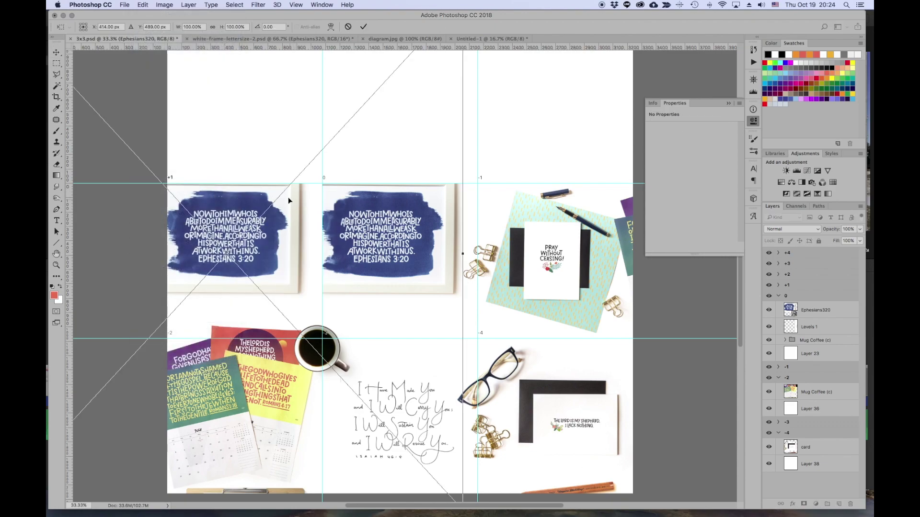
{"action": "left_click", "coordinate": [107, 26]}
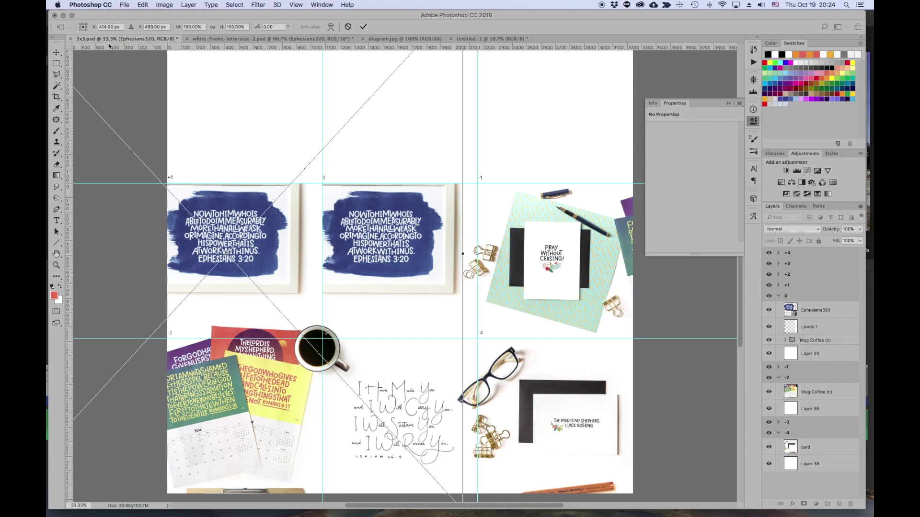
{"action": "left_click", "coordinate": [95, 27]}
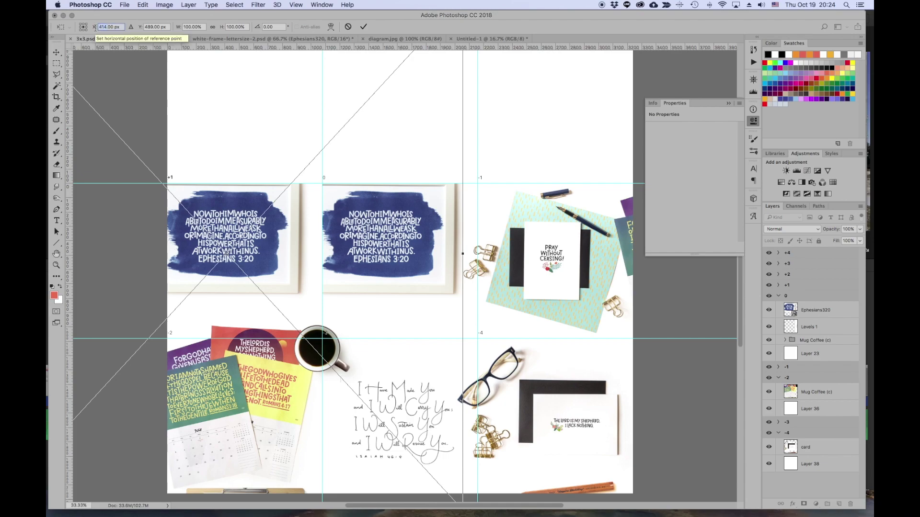
{"action": "type", "text": "1494"}
{"action": "key", "text": "Return"}
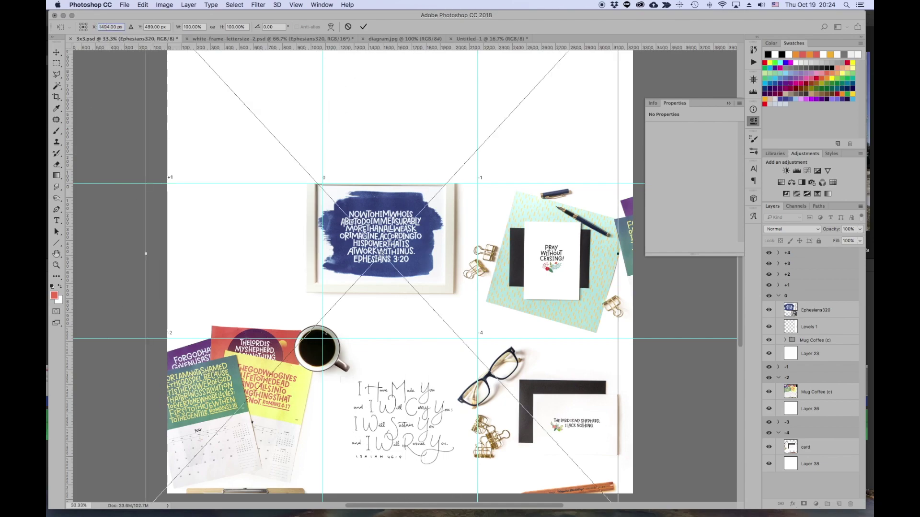
{"action": "key", "text": "Return"}
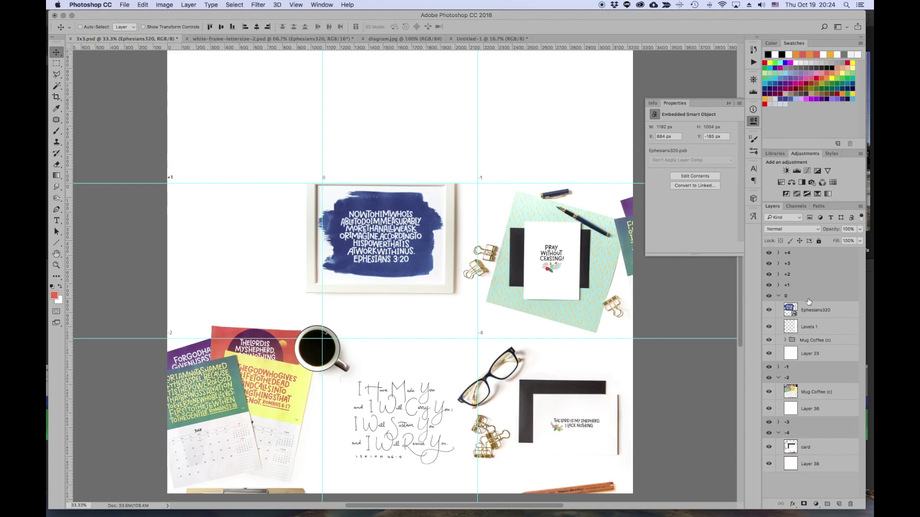
Duplicate the Ephesians320 layer from artboard +1 into artboard +4.
{"action": "left_click", "coordinate": [778, 286]}
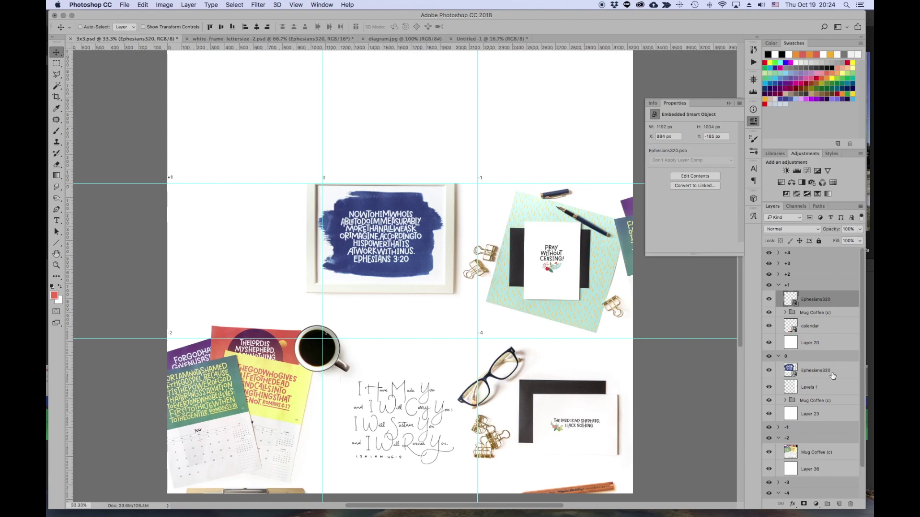
{"action": "right_click", "coordinate": [829, 302]}
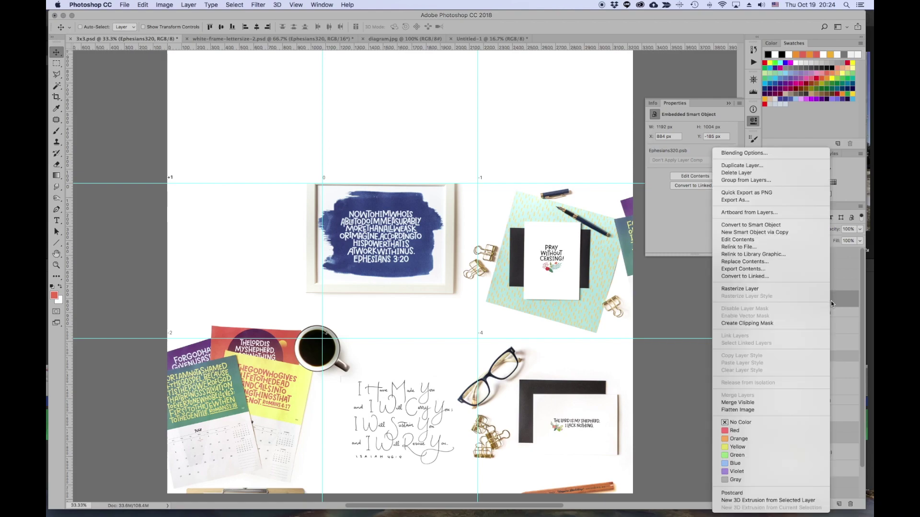
{"action": "left_click", "coordinate": [728, 235]}
{"action": "scroll", "coordinate": [468, 257], "scroll_direction": "up", "scroll_amount": 5}
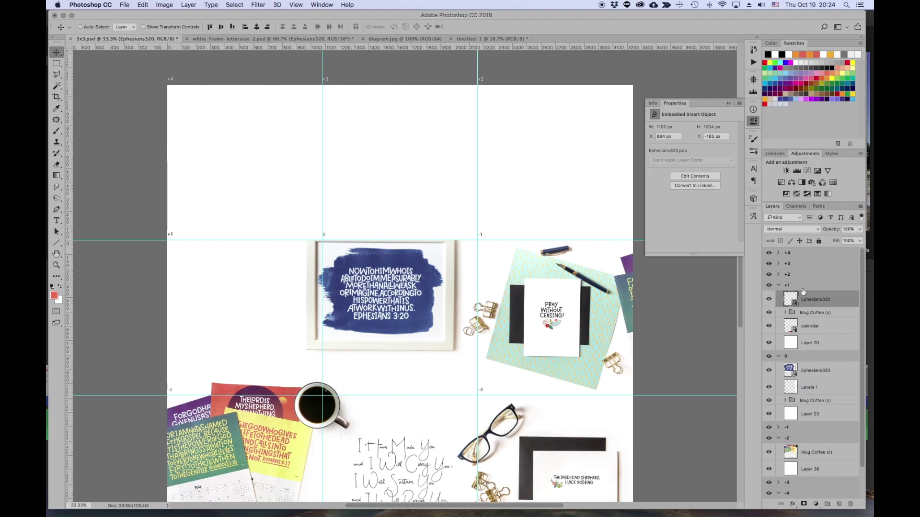
{"action": "right_click", "coordinate": [817, 299]}
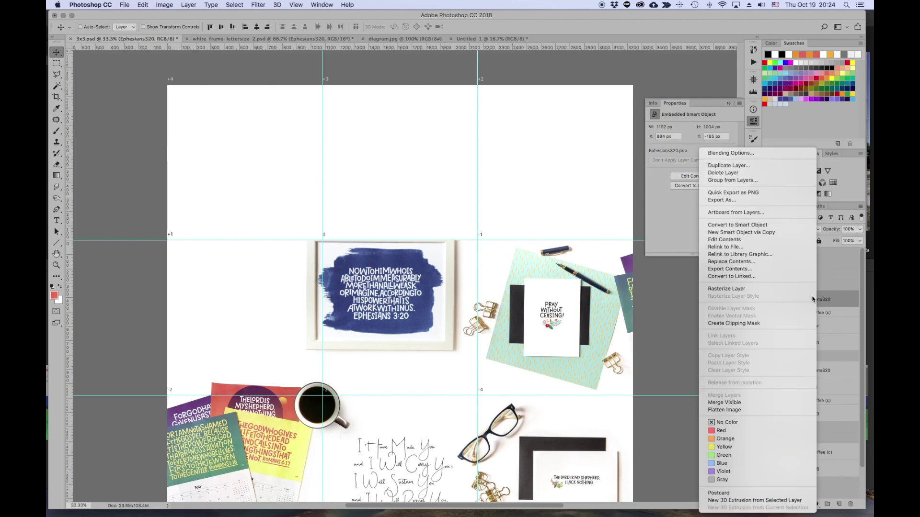
{"action": "left_click", "coordinate": [753, 166]}
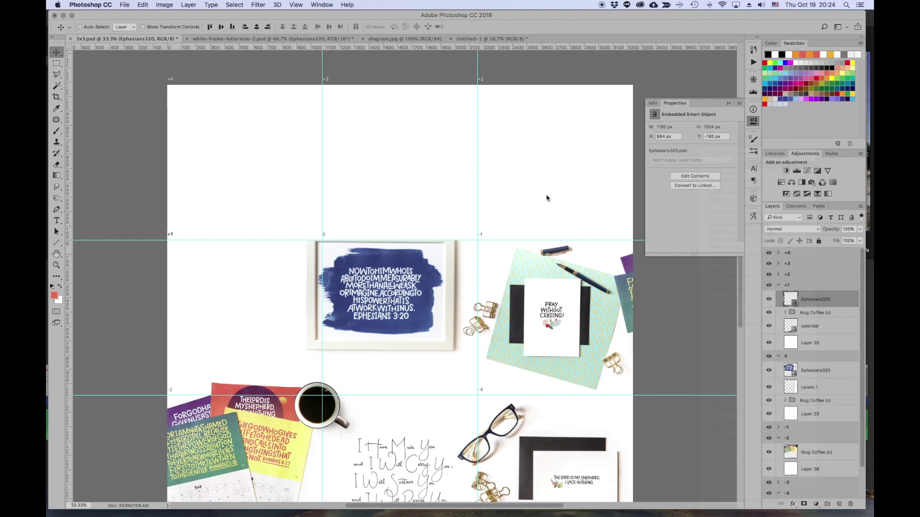
{"action": "left_click", "coordinate": [552, 308]}
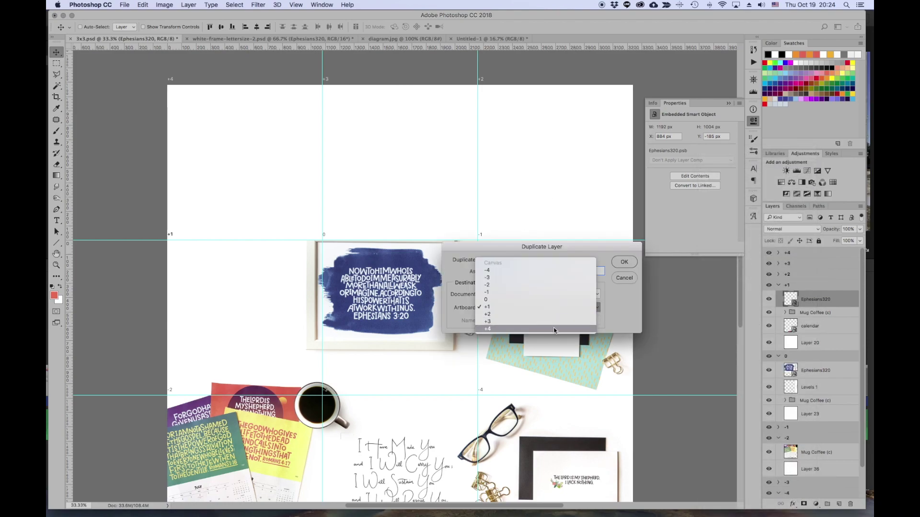
{"action": "left_click", "coordinate": [554, 329]}
{"action": "left_click", "coordinate": [618, 265]}
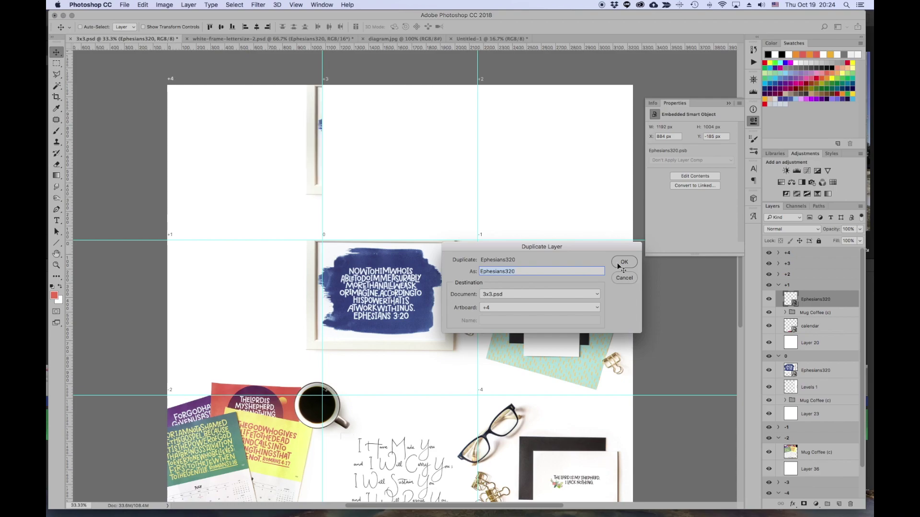
Free Transform the Ephesians320 copy in artboard +4, setting its vertical reference position to 1569 px, and apply it.
{"action": "key", "text": "super+t"}
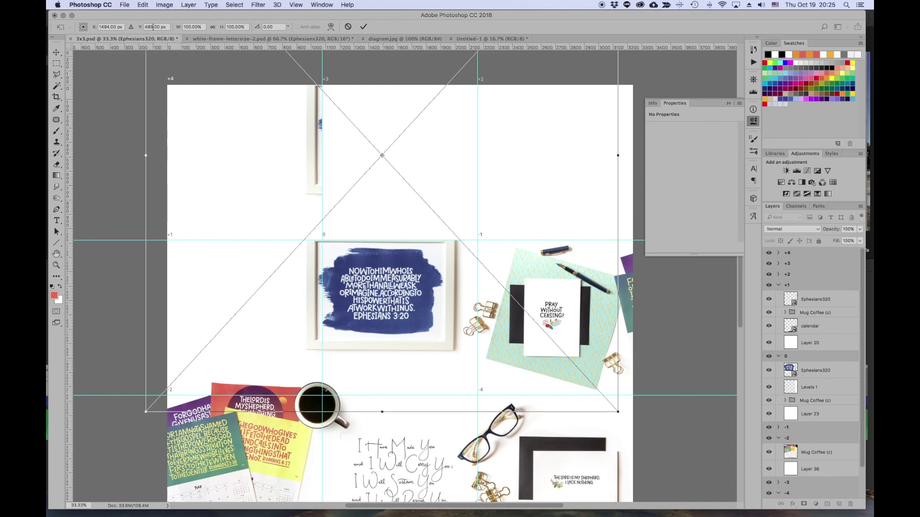
{"action": "left_click", "coordinate": [154, 26]}
{"action": "left_click", "coordinate": [151, 27]}
{"action": "key", "text": "BackSpace"}
{"action": "key", "text": "BackSpace"}
{"action": "key", "text": "BackSpace"}
{"action": "type", "text": "1569"}
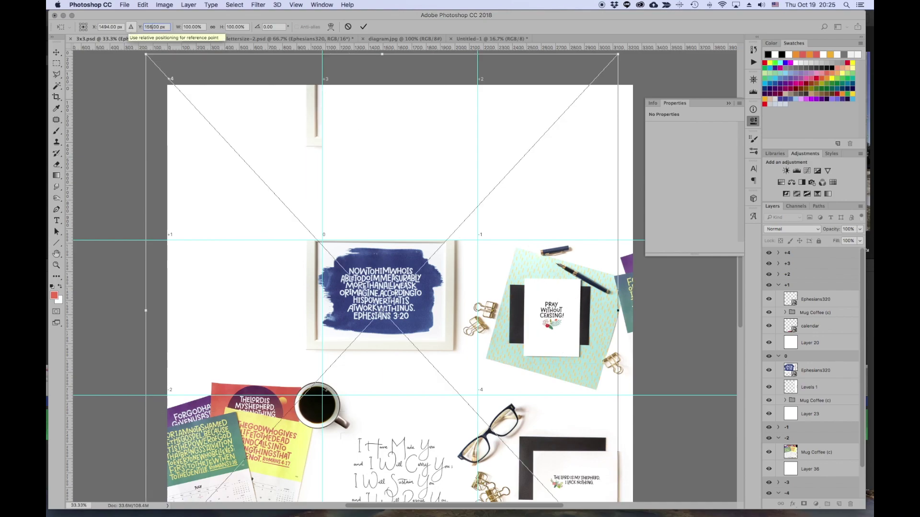
{"action": "key", "text": "Return"}
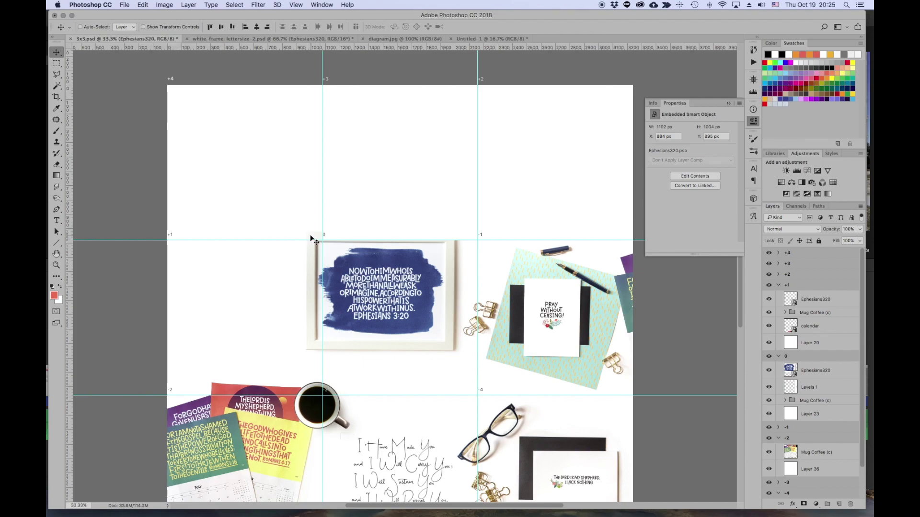
Duplicate the Ephesians320 layer from artboard 0 into artboard +3.
{"action": "scroll", "coordinate": [297, 225], "scroll_direction": "up", "scroll_amount": 1}
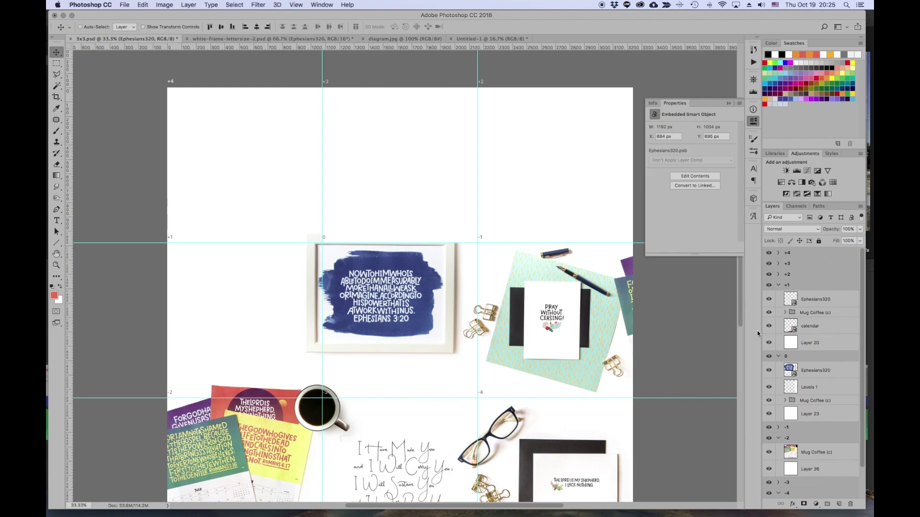
{"action": "right_click", "coordinate": [838, 373]}
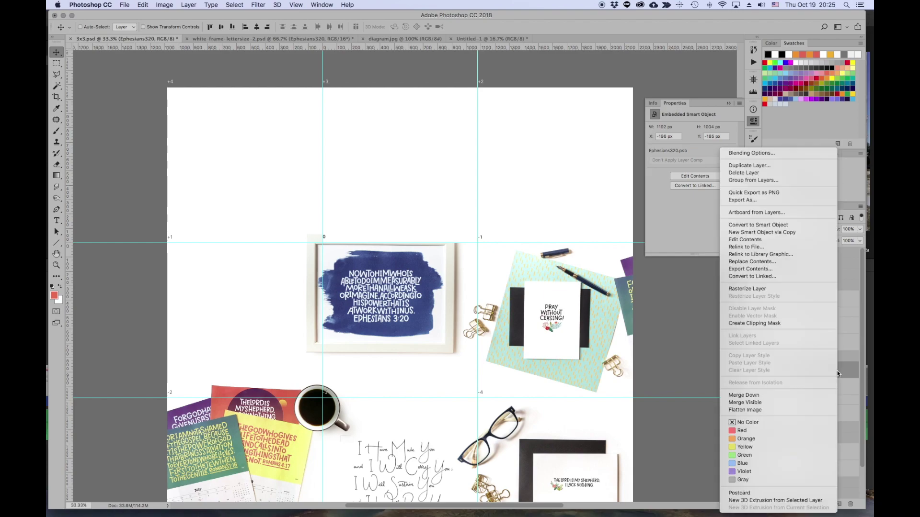
{"action": "left_click", "coordinate": [762, 166]}
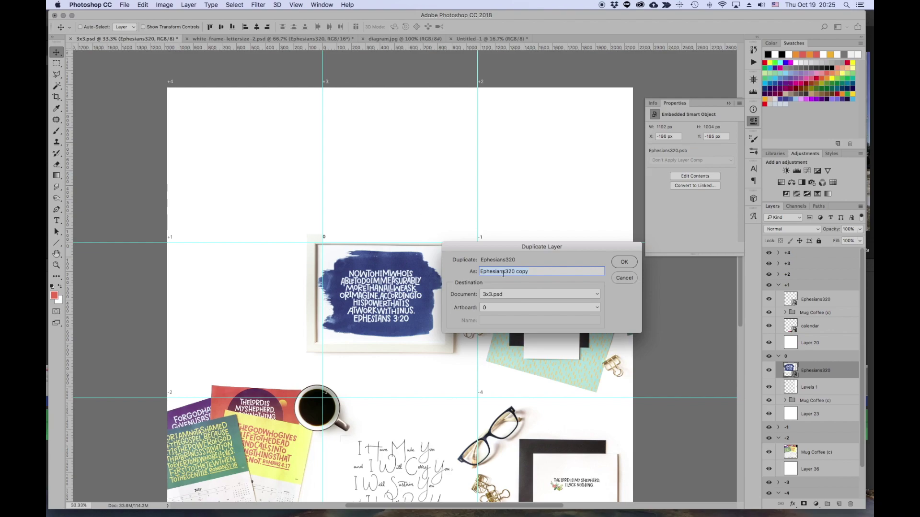
{"action": "left_click", "coordinate": [517, 309]}
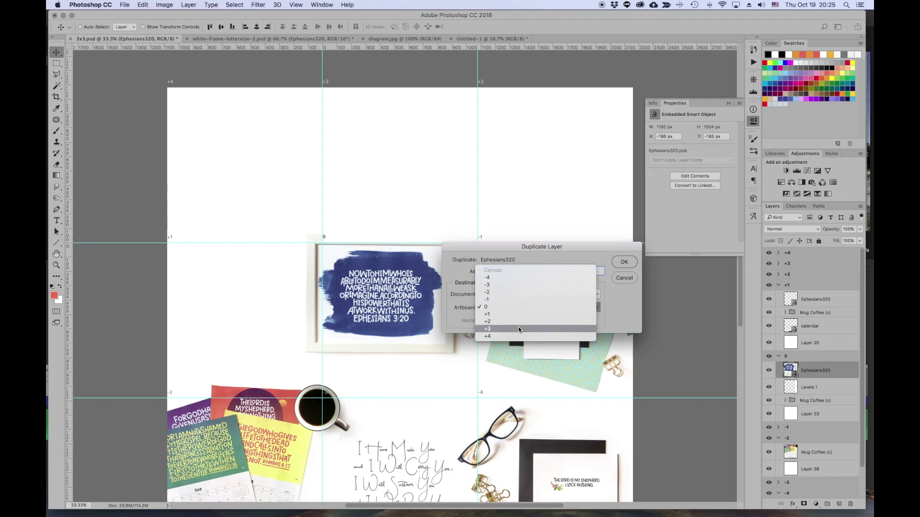
{"action": "left_click", "coordinate": [519, 328]}
{"action": "left_click", "coordinate": [624, 262]}
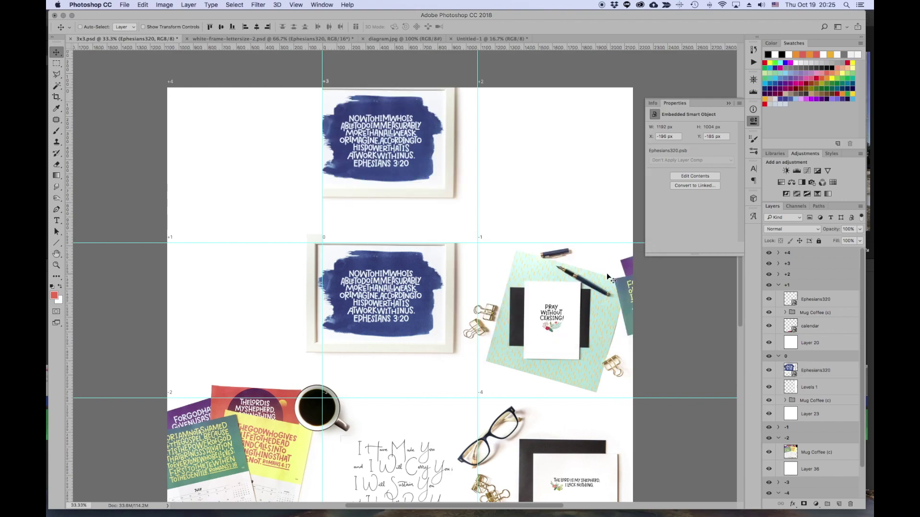
Free Transform the Ephesians320 copy in artboard +3, setting its vertical reference position to 1569 px, and apply it.
{"action": "key", "text": "super+t"}
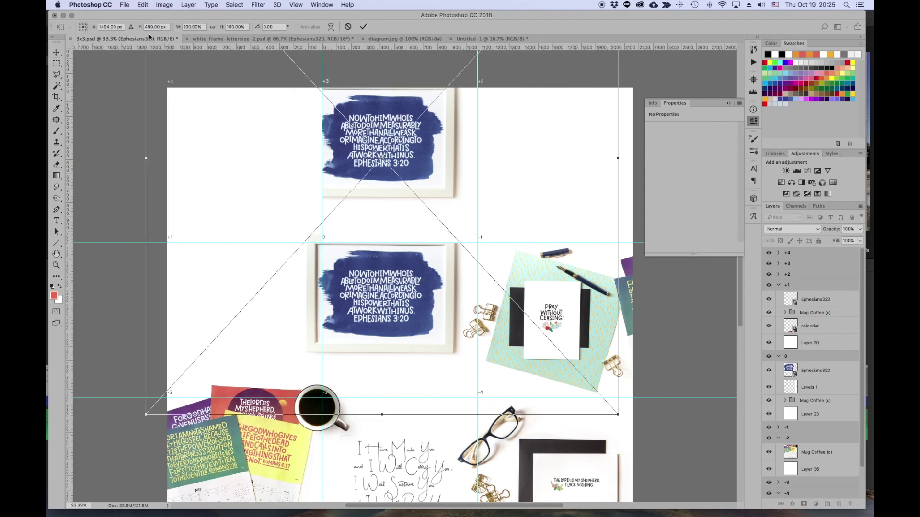
{"action": "left_click", "coordinate": [152, 26]}
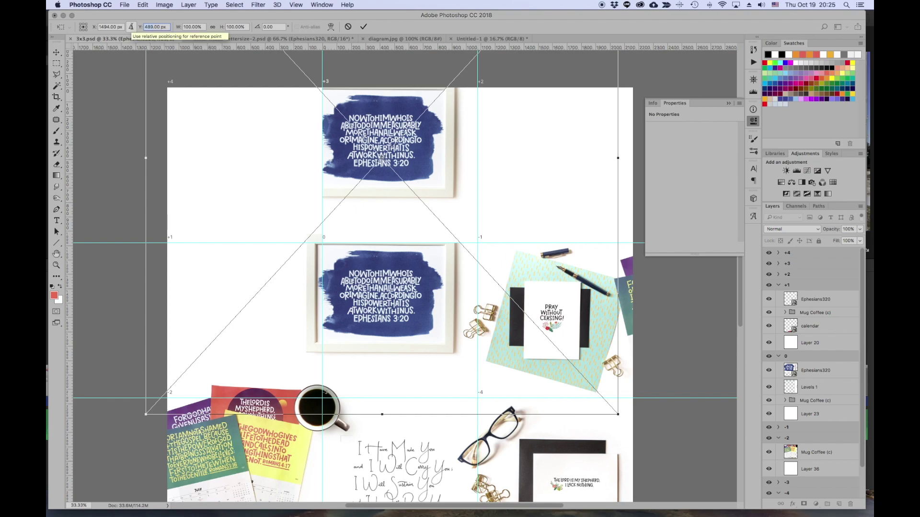
{"action": "type", "text": "156"}
{"action": "key", "text": "Return"}
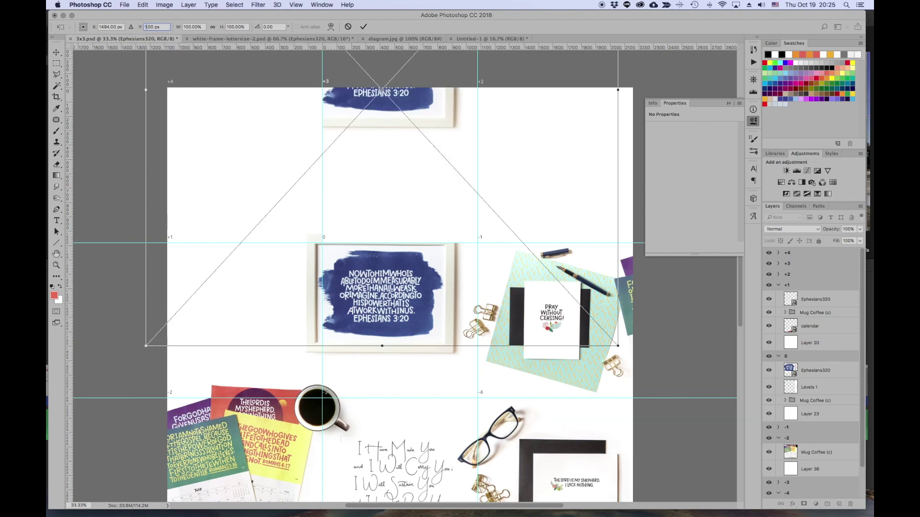
{"action": "key", "text": "Return"}
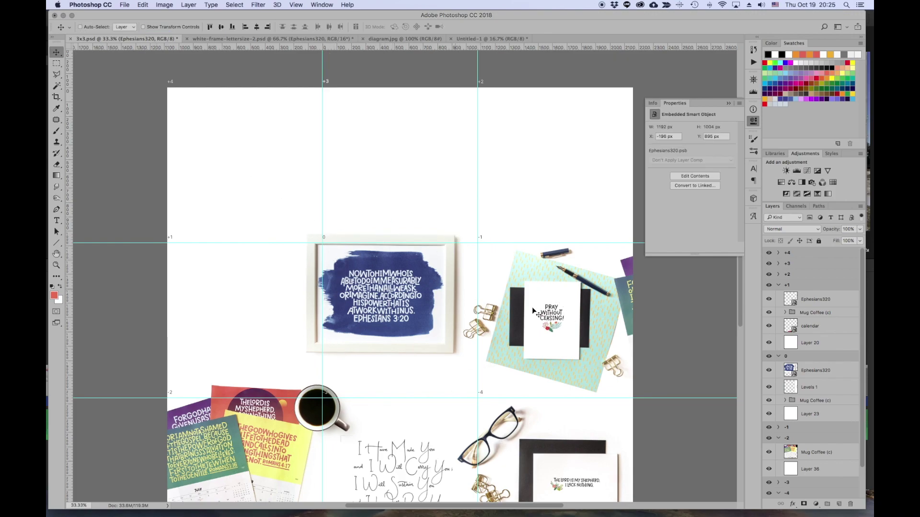
Check the +1 frame piece by toggling its visibility, and link the Ephesians320 layers of artboards 0, +1, +3 and +4.
{"action": "left_click", "coordinate": [769, 300]}
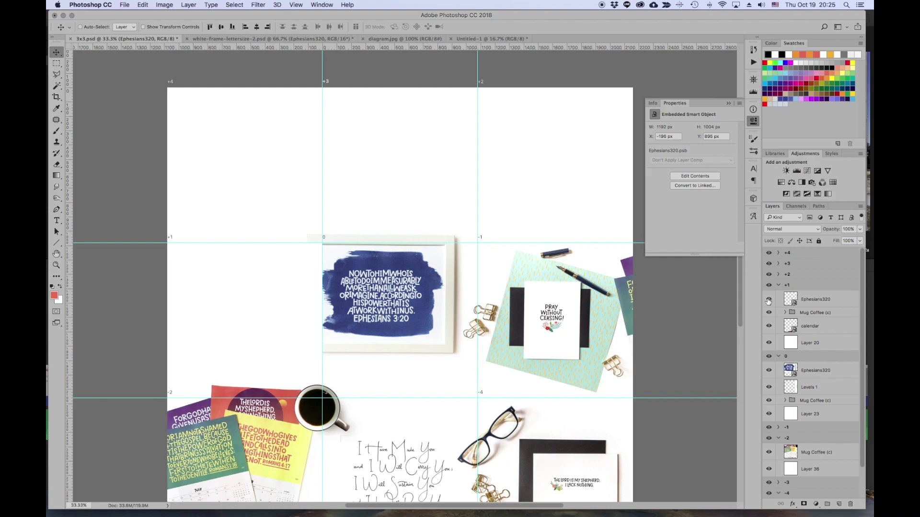
{"action": "left_click", "coordinate": [769, 300]}
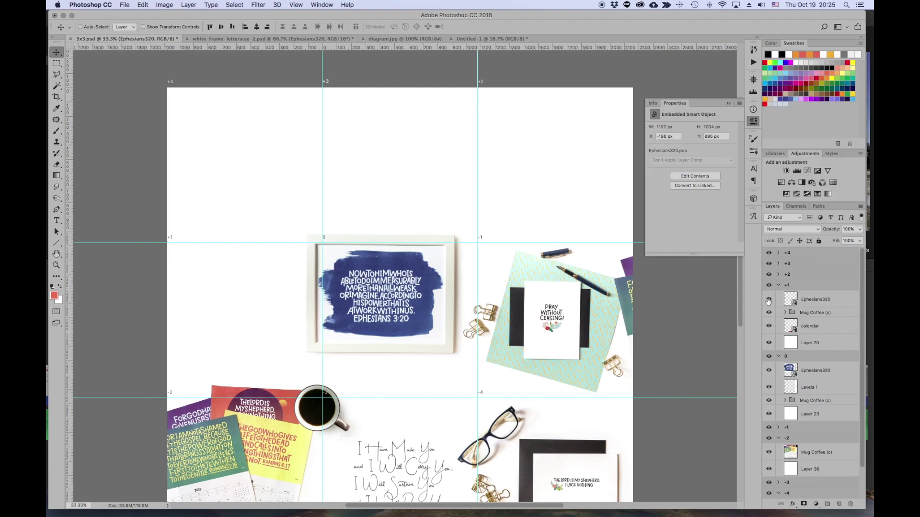
{"action": "left_click", "coordinate": [836, 302]}
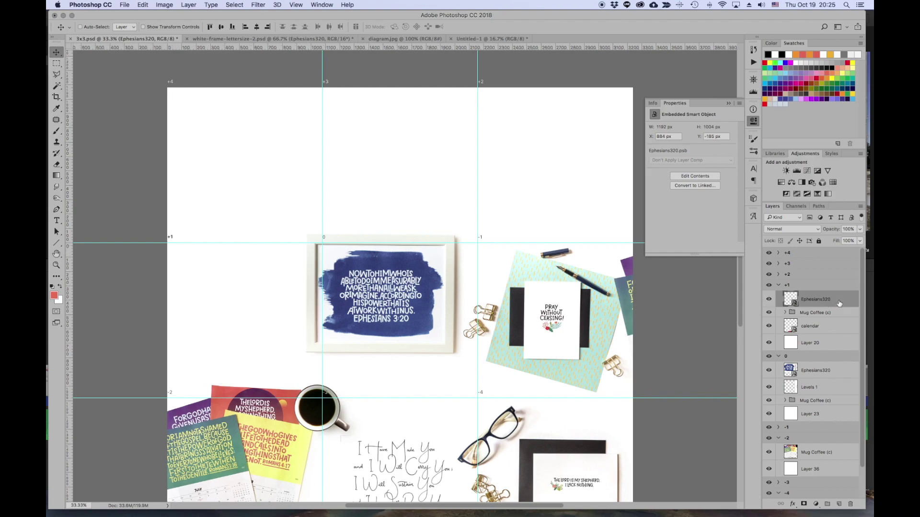
{"action": "left_click", "coordinate": [828, 372], "text": "super"}
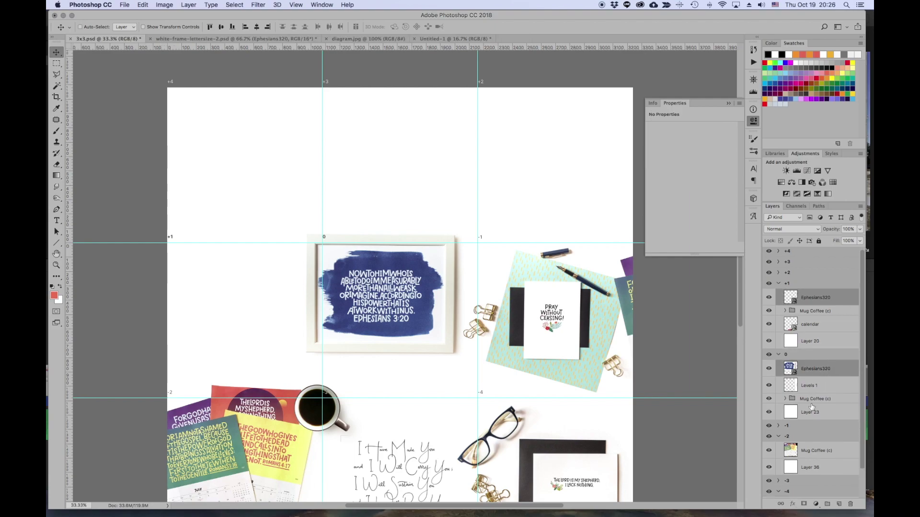
{"action": "left_click", "coordinate": [779, 262]}
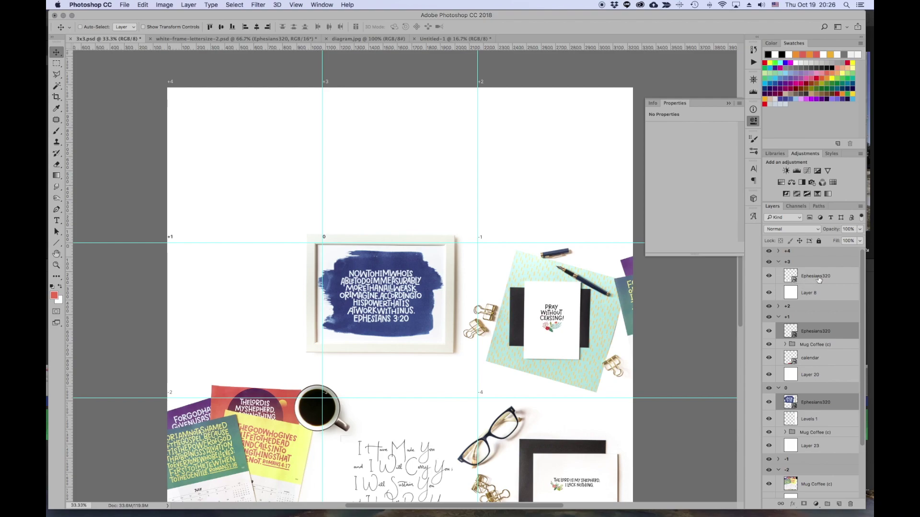
{"action": "left_click", "coordinate": [778, 251]}
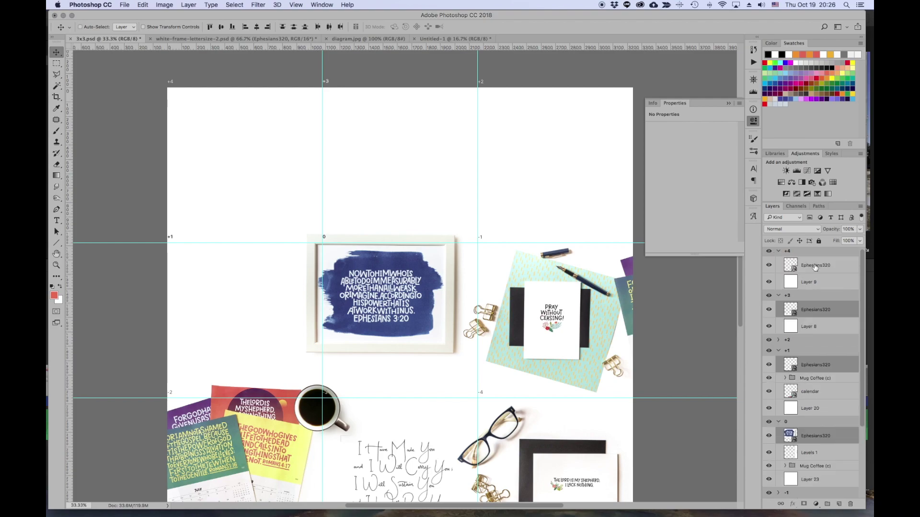
{"action": "left_click", "coordinate": [818, 267], "text": "super"}
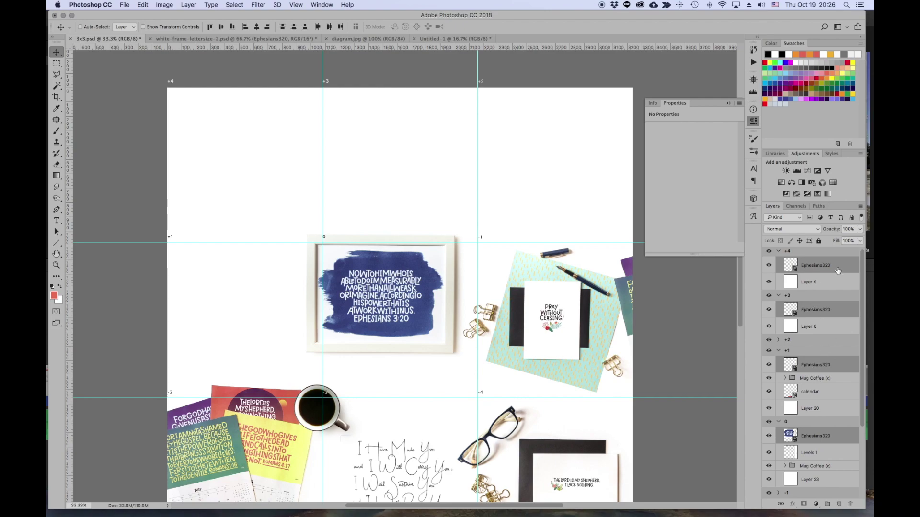
{"action": "left_click", "coordinate": [781, 505]}
Nudge the linked Ephesians320 layers down and 3 px left, placing the artboard 0 layer at X -199 px, Y -158 px.
{"action": "left_click", "coordinate": [843, 443]}
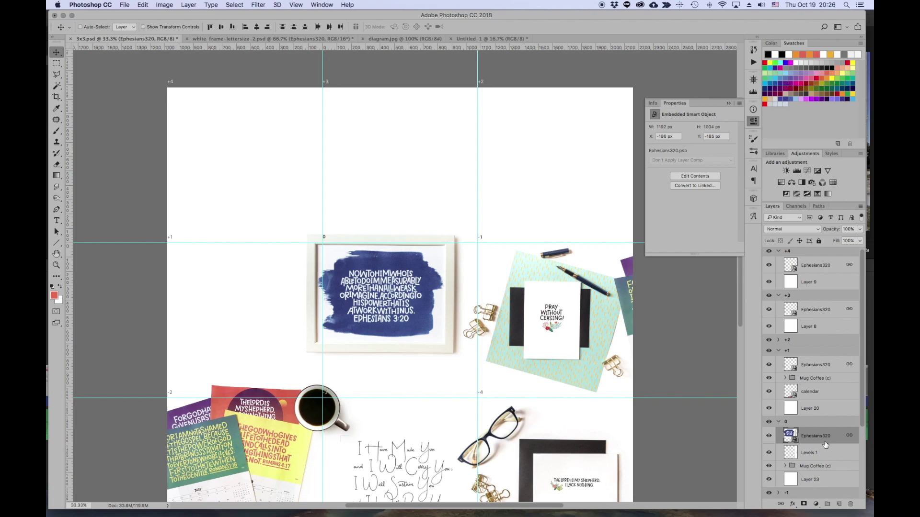
{"action": "key", "text": "Down"}
{"action": "key", "text": "Down"}
{"action": "key", "text": "Down"}
{"action": "key", "text": "Down"}
{"action": "key", "text": "Down"}
{"action": "key", "text": "Down"}
{"action": "key", "text": "Down"}
{"action": "key", "text": "Down"}
{"action": "key", "text": "Down"}
{"action": "key", "text": "Down"}
{"action": "key", "text": "Down"}
{"action": "key", "text": "Down"}
{"action": "key", "text": "Down"}
{"action": "key", "text": "Down"}
{"action": "key", "text": "Down"}
{"action": "key", "text": "Down"}
{"action": "key", "text": "Down"}
{"action": "key", "text": "Down"}
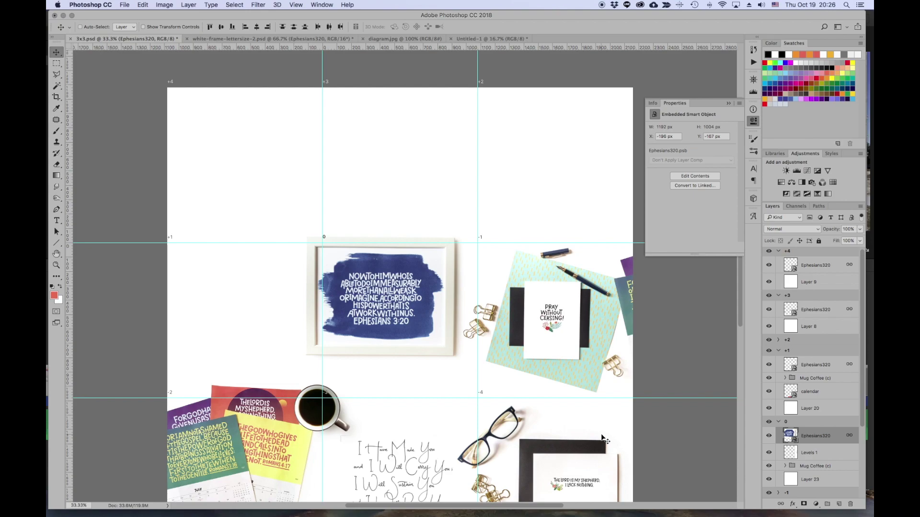
{"action": "key", "text": "Left"}
{"action": "key", "text": "Left"}
{"action": "key", "text": "Left"}
{"action": "key", "text": "Up"}
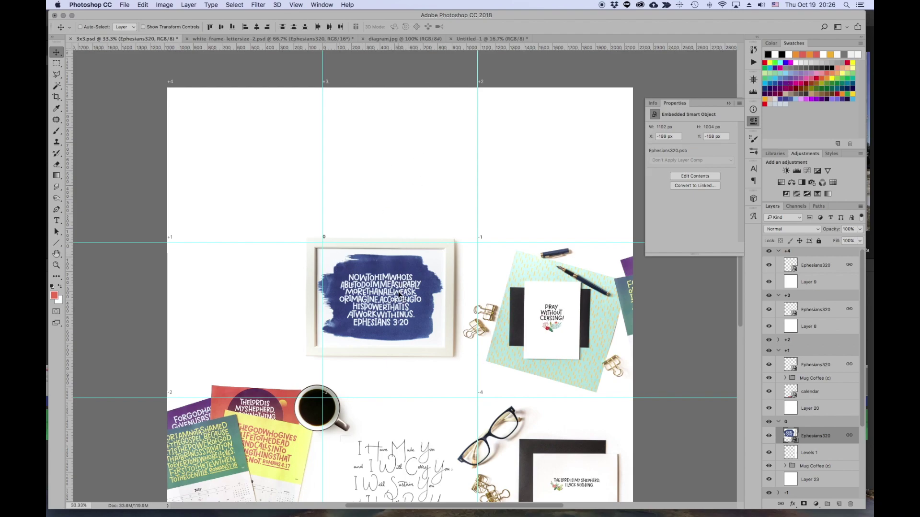
Collapse artboards +1, +3, +4, -2 and -4 in the layer list, leaving artboard 0 expanded.
{"action": "scroll", "coordinate": [400, 295], "scroll_direction": "left", "scroll_amount": 1}
{"action": "scroll", "coordinate": [399, 297], "scroll_direction": "down", "scroll_amount": 1}
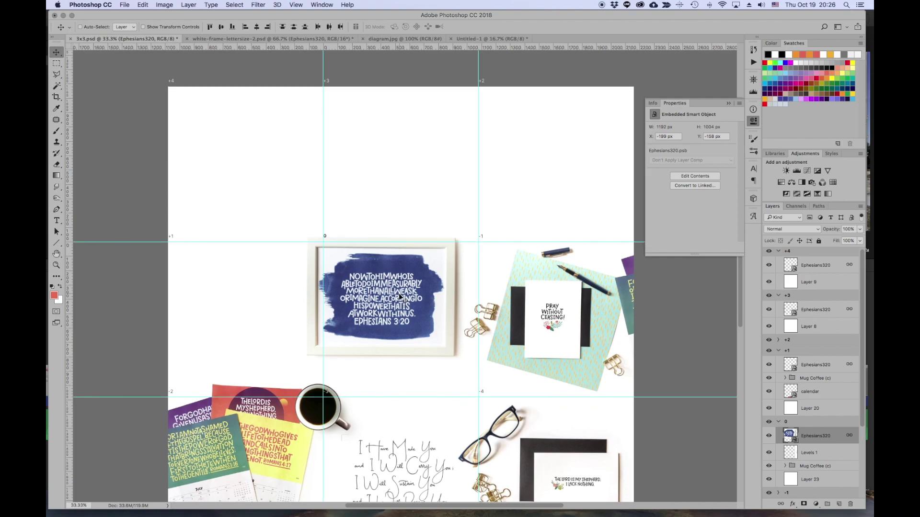
{"action": "scroll", "coordinate": [395, 263], "scroll_direction": "down", "scroll_amount": 5}
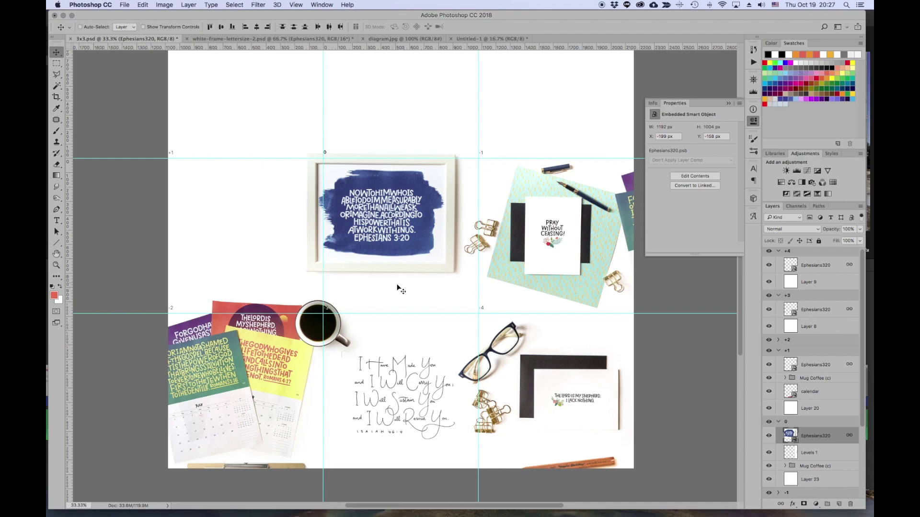
{"action": "left_click", "coordinate": [779, 351]}
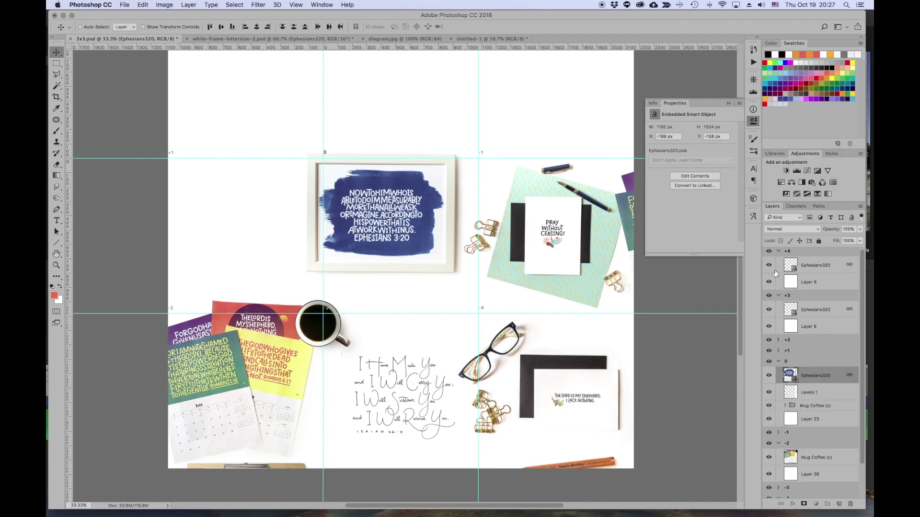
{"action": "left_click", "coordinate": [778, 296]}
{"action": "left_click", "coordinate": [779, 251]}
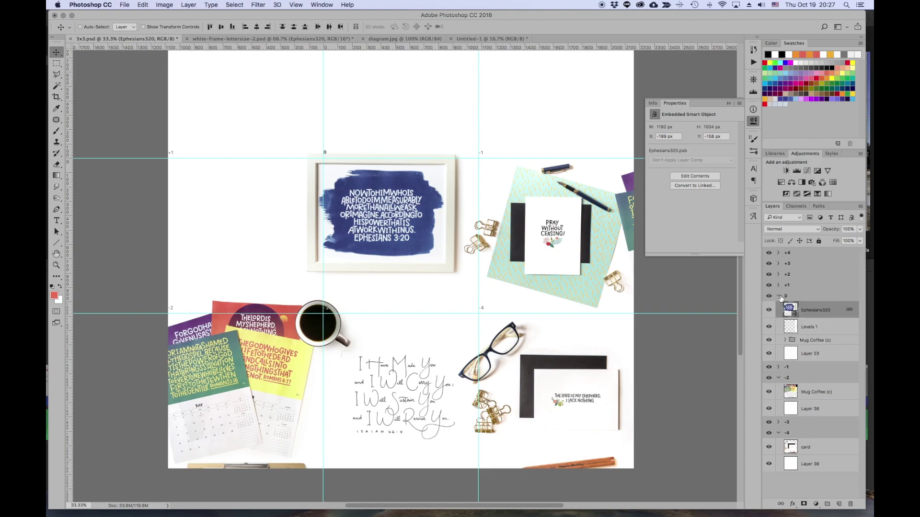
{"action": "left_click", "coordinate": [779, 379]}
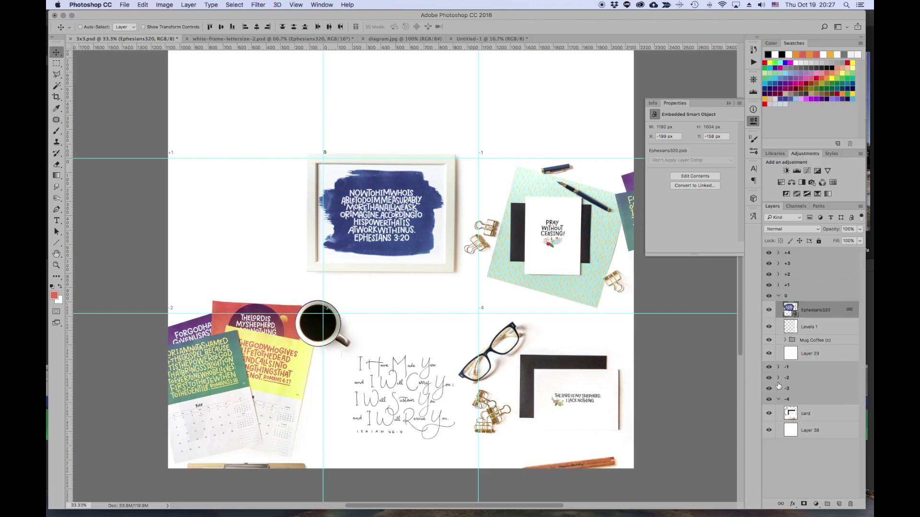
{"action": "left_click", "coordinate": [778, 399]}
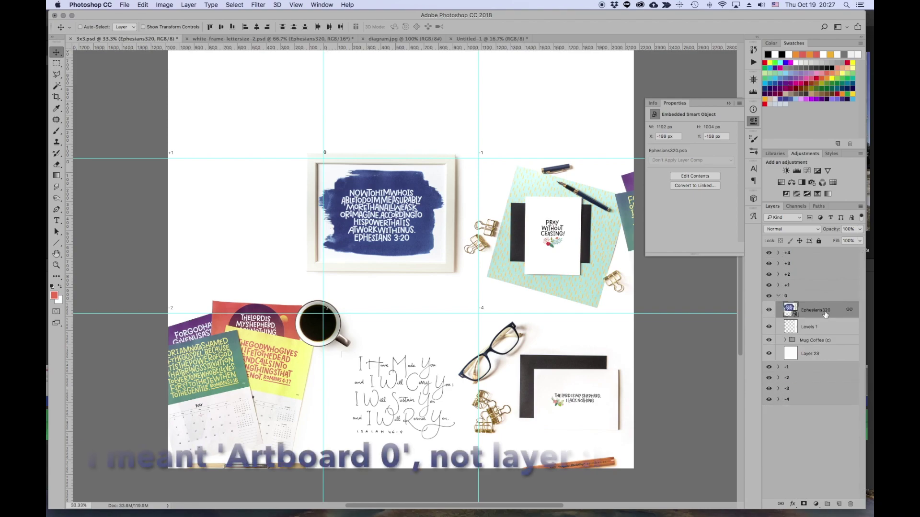
Set up an export of artboard 0 as a 1080 x 1080 px JPG at 100% quality and proceed to saving.
{"action": "left_click", "coordinate": [792, 297]}
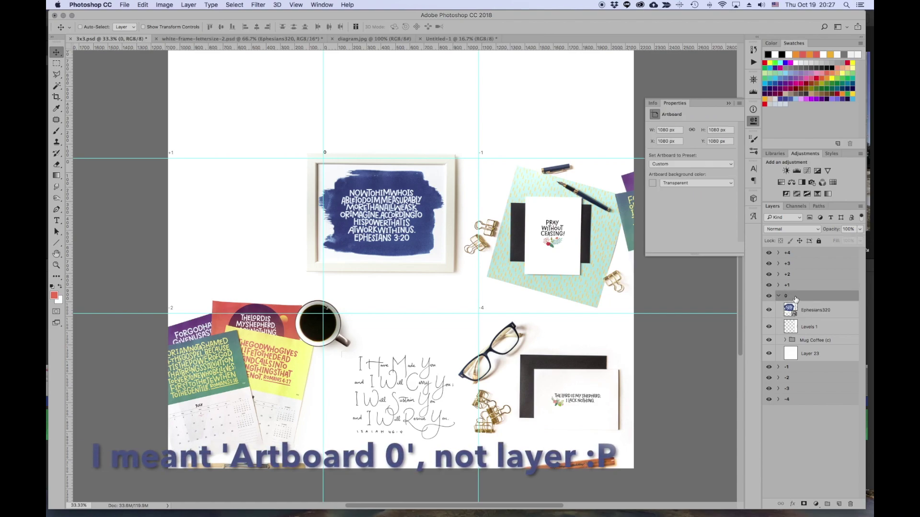
{"action": "right_click", "coordinate": [804, 300]}
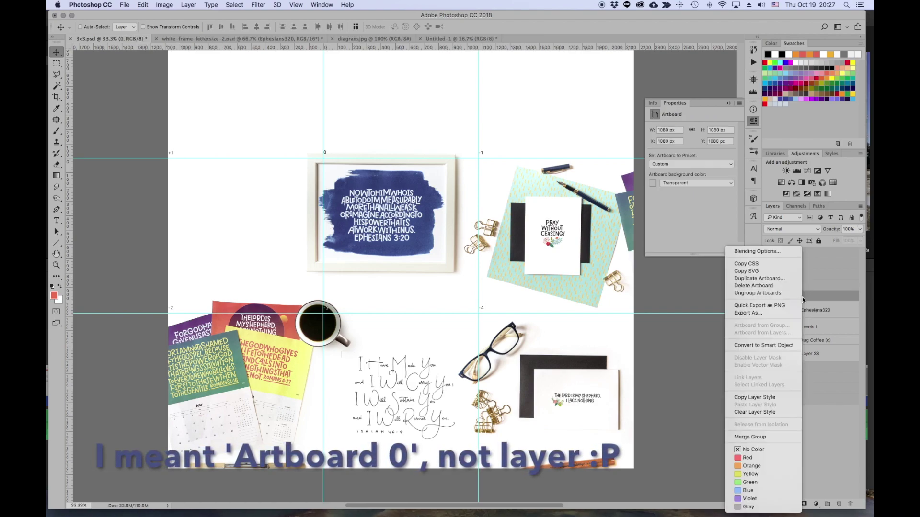
{"action": "left_click", "coordinate": [770, 314]}
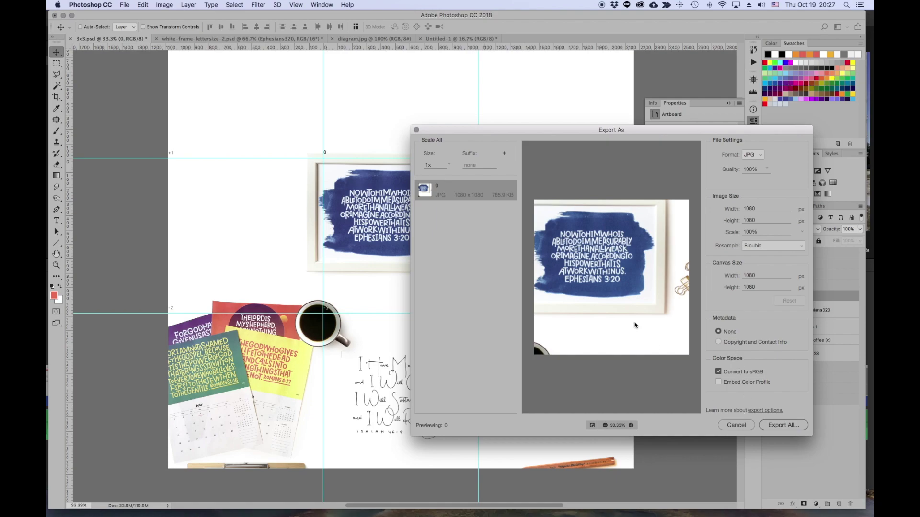
{"action": "left_click", "coordinate": [775, 426]}
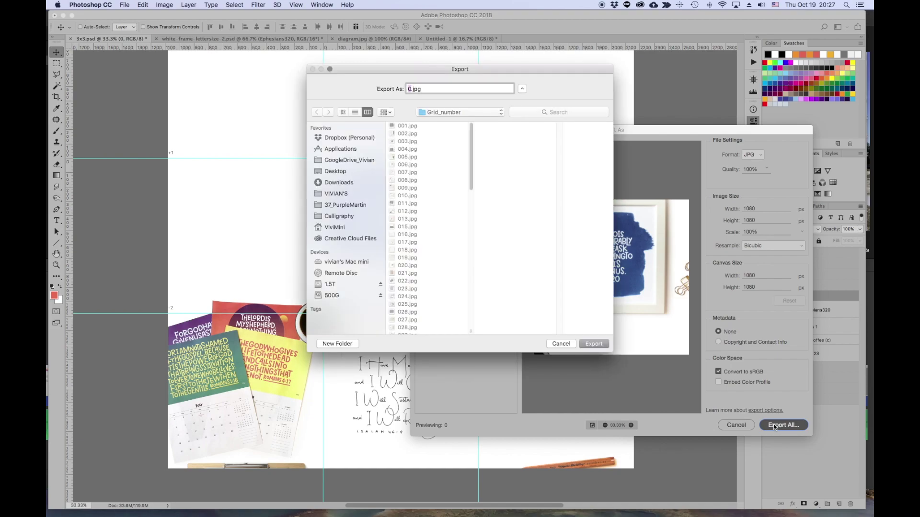
Name the exported file 083.jpg, continuing the numbered sequence in the Grid_number folder, and save it there.
{"action": "scroll", "coordinate": [422, 278], "scroll_direction": "down", "scroll_amount": 10}
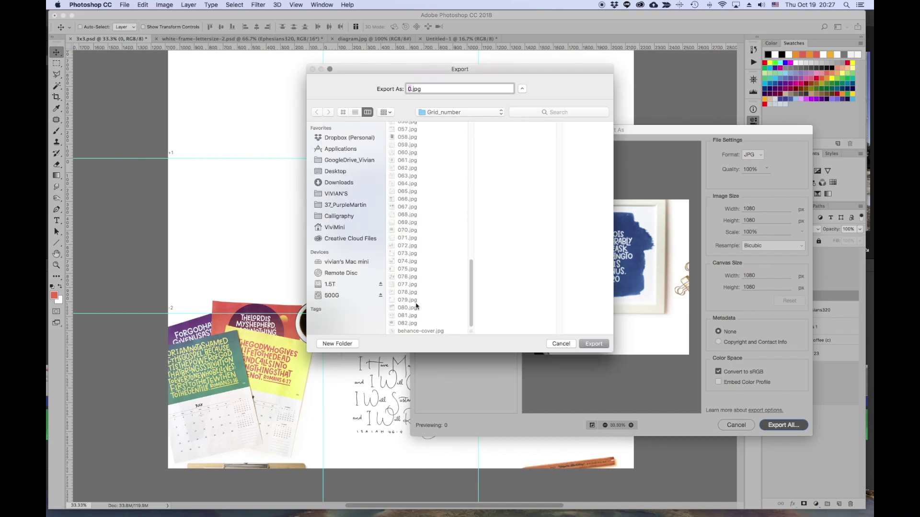
{"action": "left_click", "coordinate": [407, 323]}
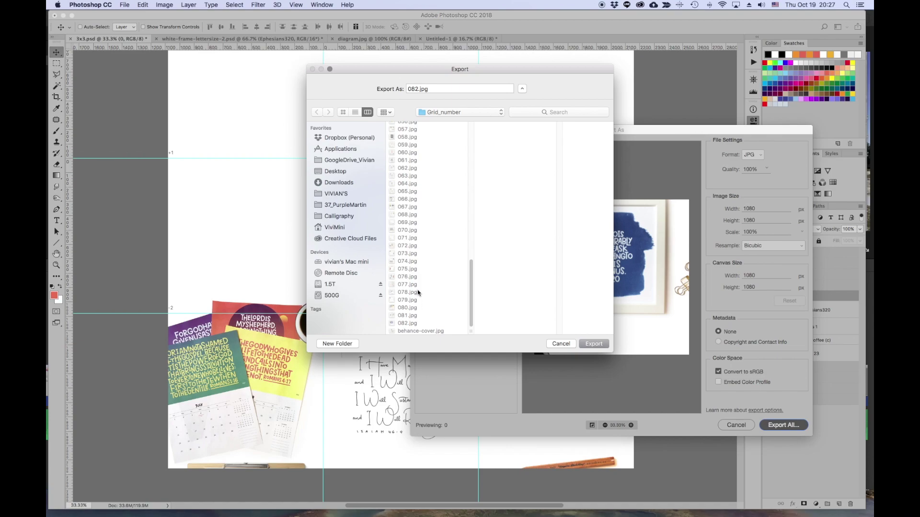
{"action": "left_click", "coordinate": [415, 90]}
{"action": "key", "text": "BackSpace"}
{"action": "type", "text": "3"}
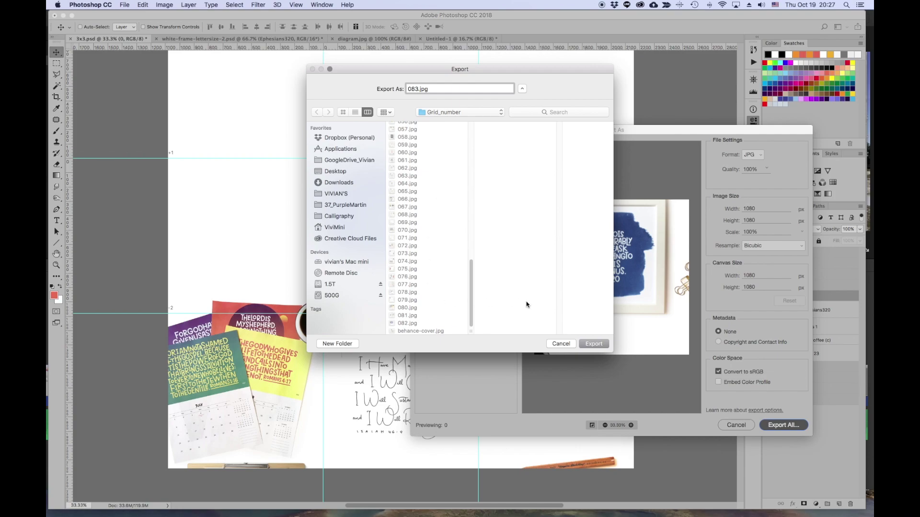
{"action": "left_click", "coordinate": [595, 344]}
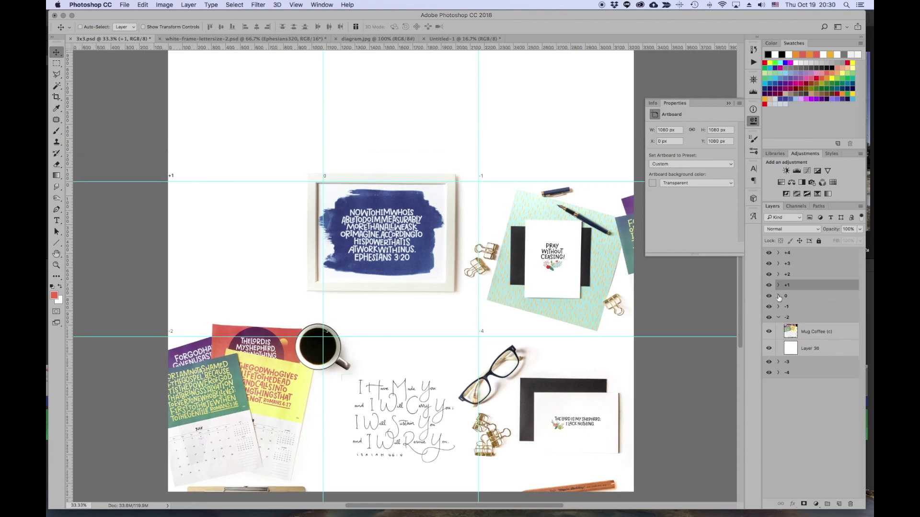
Collapse the floating artboard properties and artboard -2's layers, with the whole 3x3 grid in view at 25%.
{"action": "left_click", "coordinate": [729, 104]}
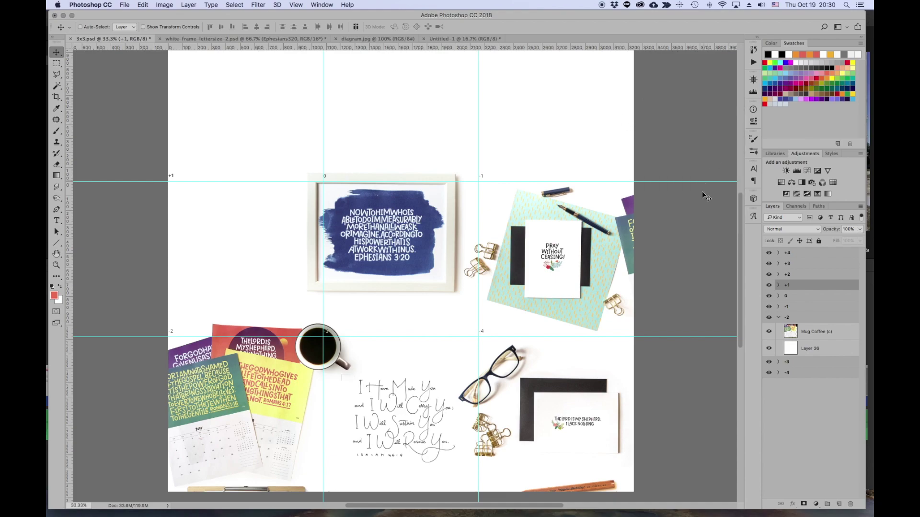
{"action": "key", "text": "super+minus"}
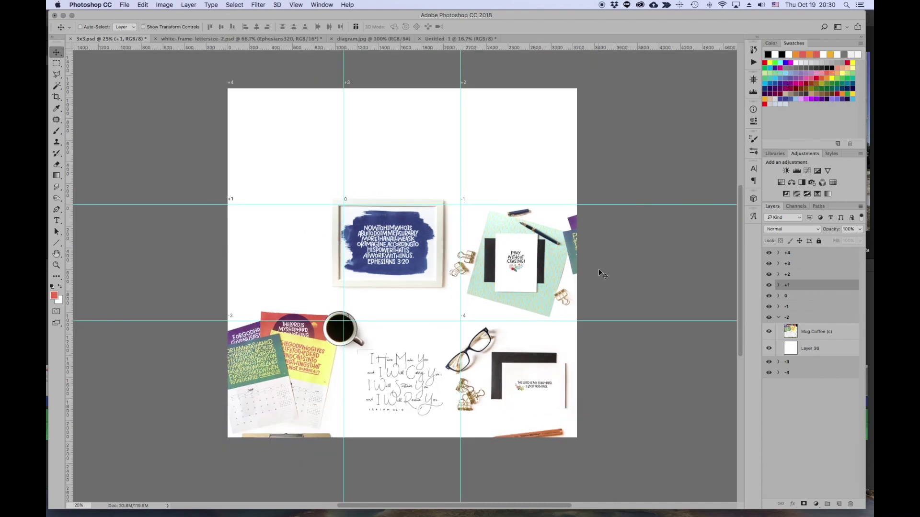
{"action": "scroll", "coordinate": [599, 269], "scroll_direction": "up", "scroll_amount": 1}
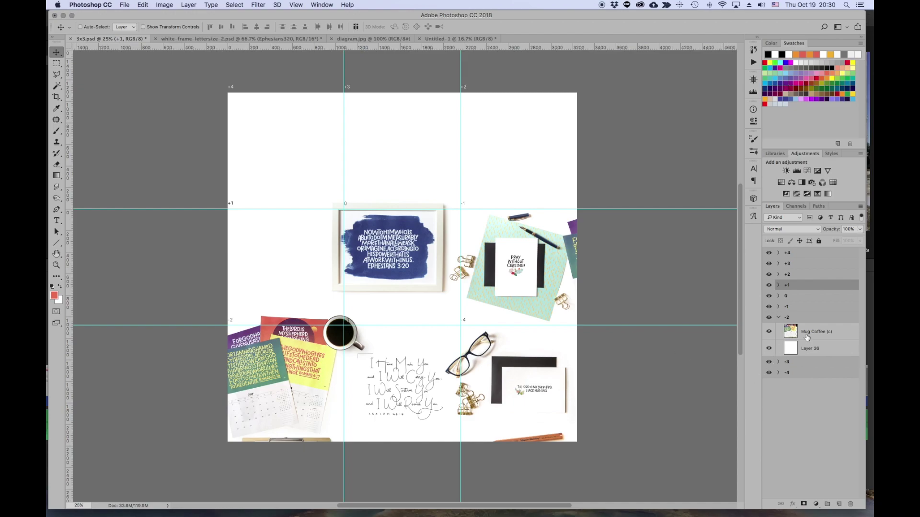
{"action": "left_click", "coordinate": [778, 317]}
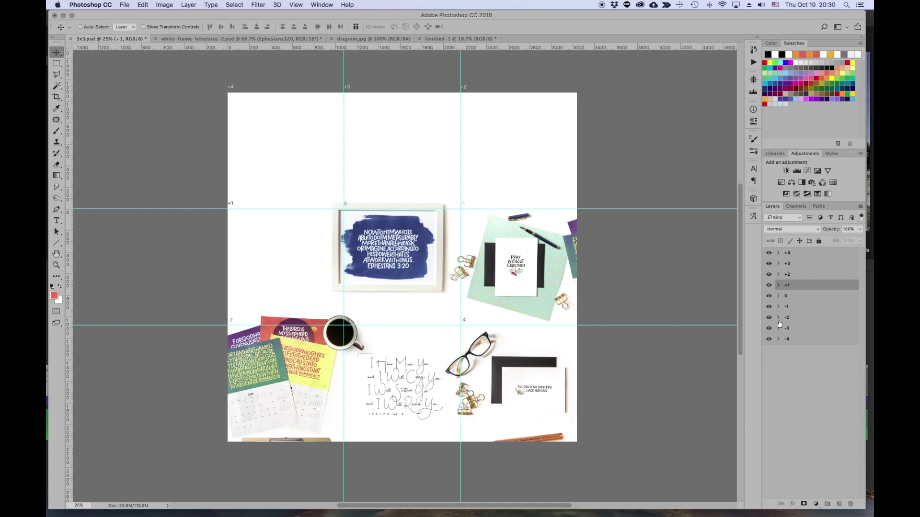